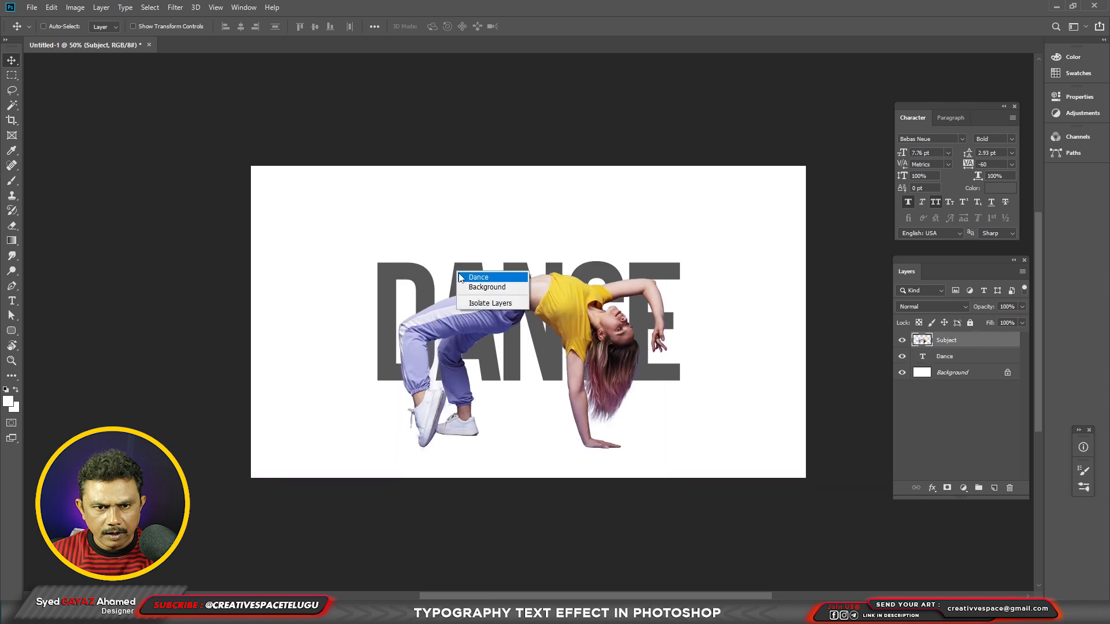
Move the Subject and Dance layers up together on the canvas, and clip the Subject layer to the Dance text.
{"action": "left_click", "coordinate": [493, 276], "text": "ctrl+shift"}
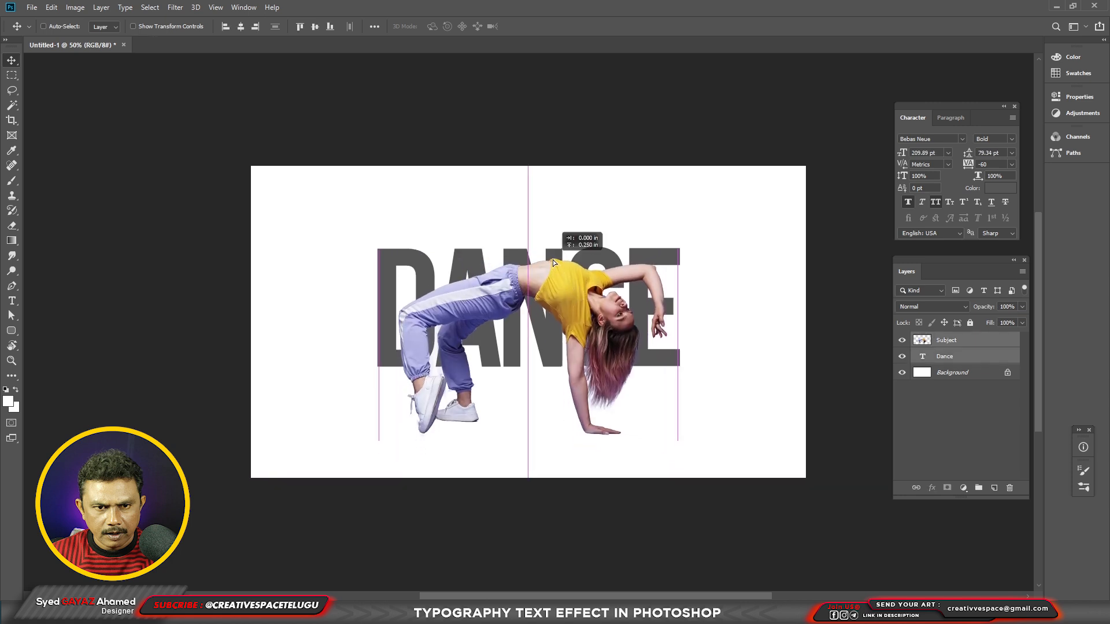
{"action": "left_click", "coordinate": [576, 300], "text": "ctrl"}
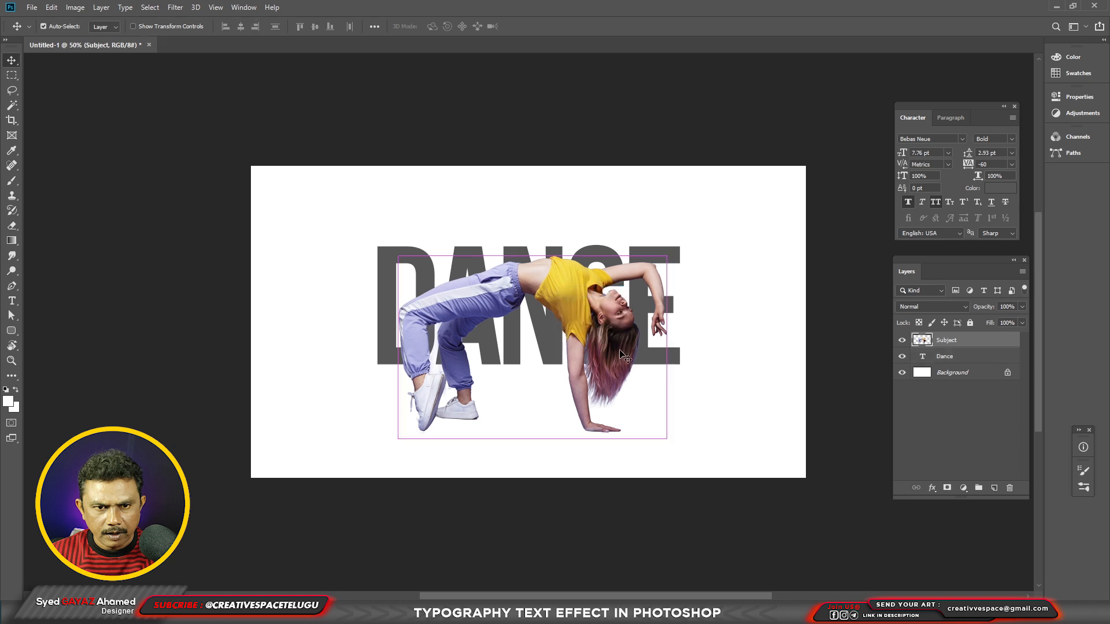
{"action": "key", "text": "ctrl+alt+g"}
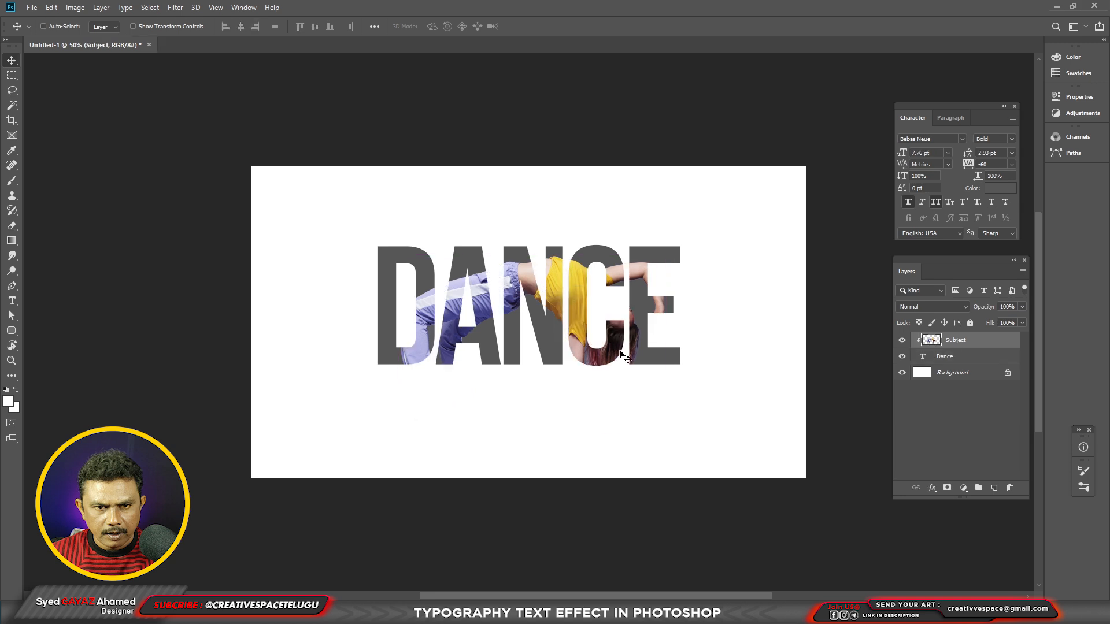
Duplicate the Subject layer as an unclipped copy and hide the copy with a black layer mask.
{"action": "key", "text": "ctrl"}
{"action": "key", "text": "ctrl+j"}
{"action": "key", "text": "ctrl+alt+g"}
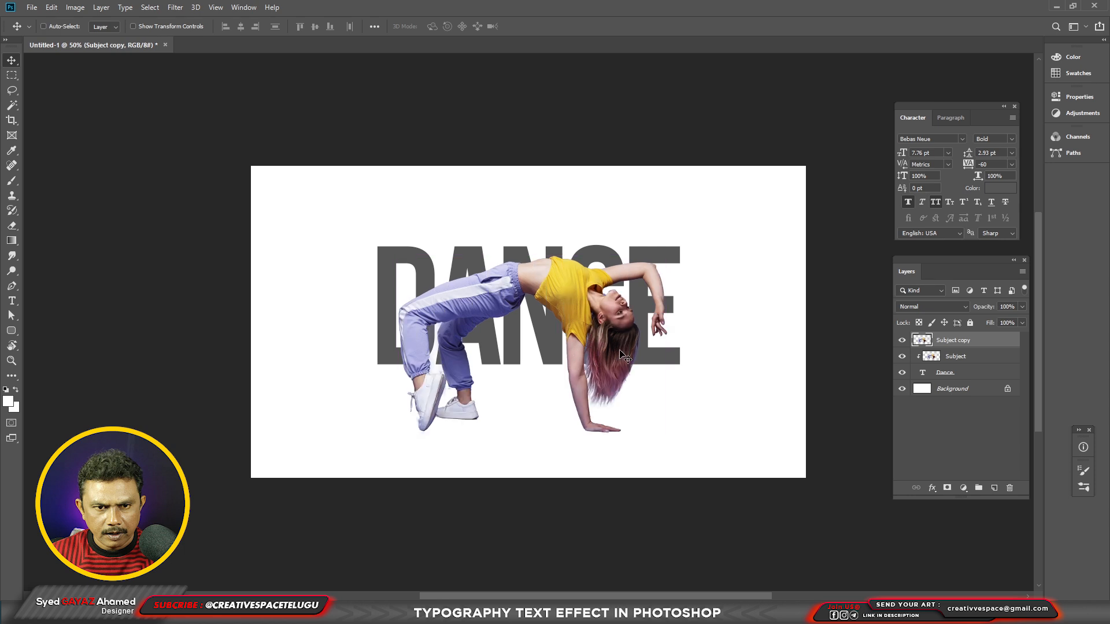
{"action": "left_click", "coordinate": [948, 488], "text": "alt"}
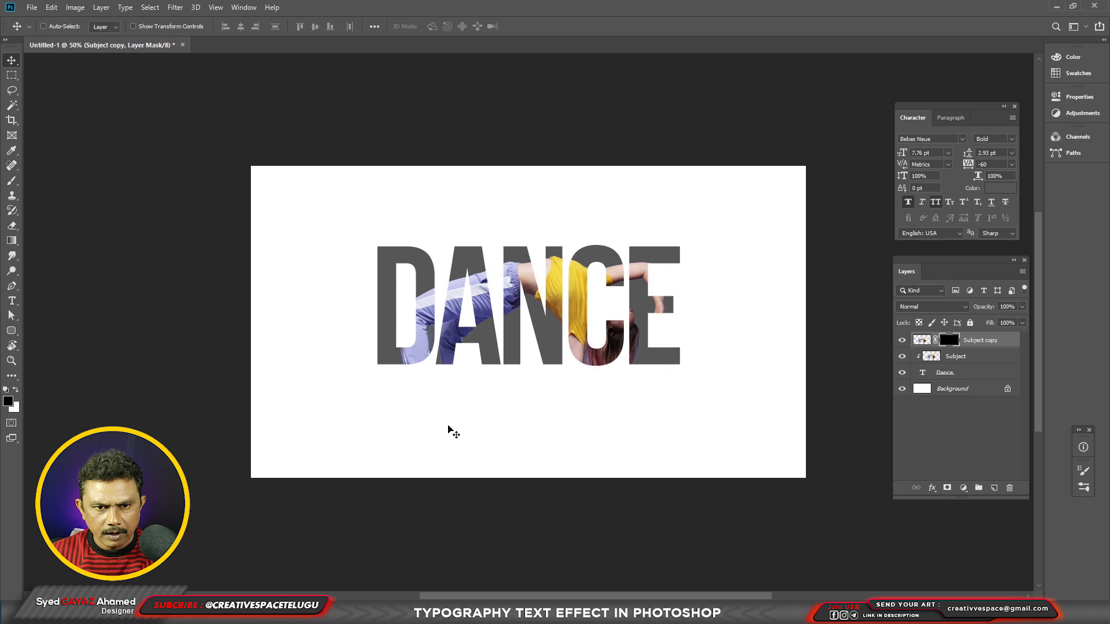
Set up a white Hard Round brush at 80 px for painting on the Subject copy's mask.
{"action": "left_click", "coordinate": [17, 391]}
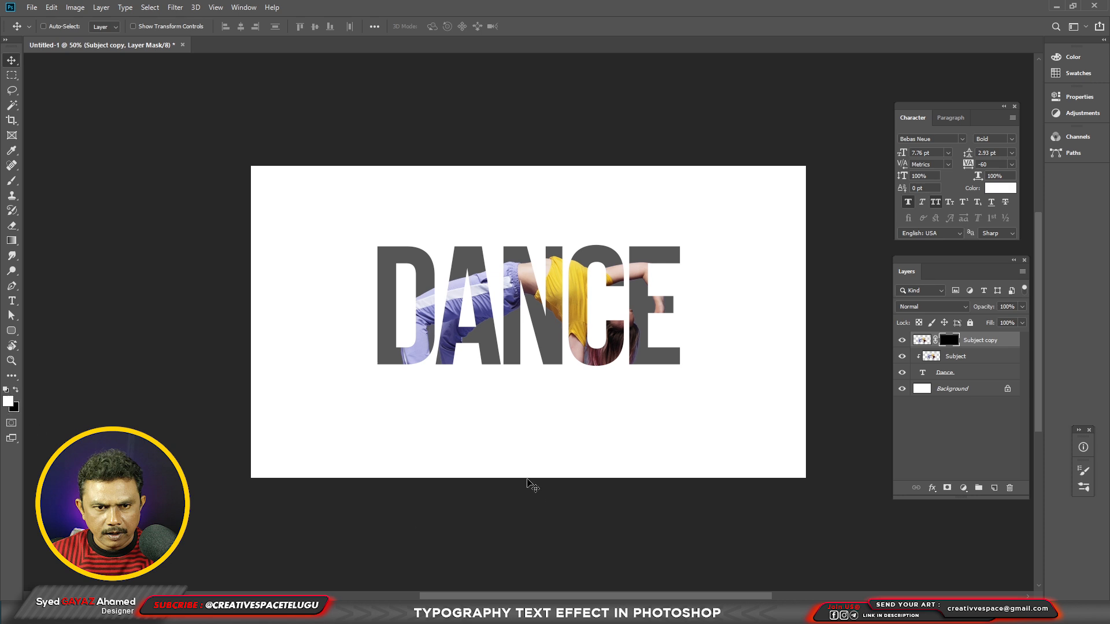
{"action": "key", "text": "b"}
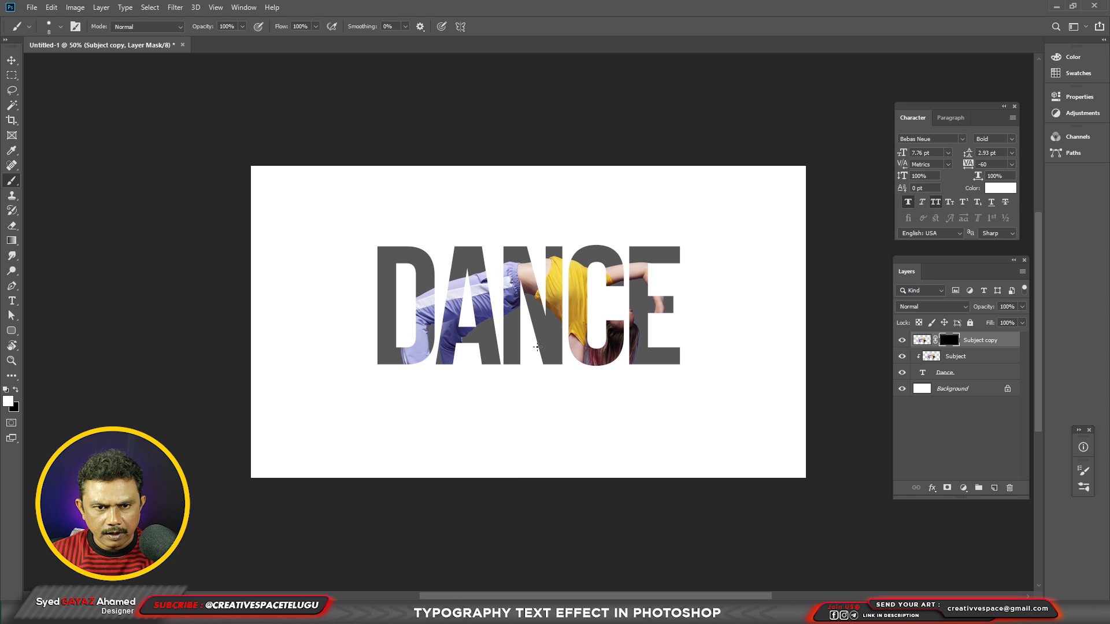
{"action": "right_click", "coordinate": [538, 350]}
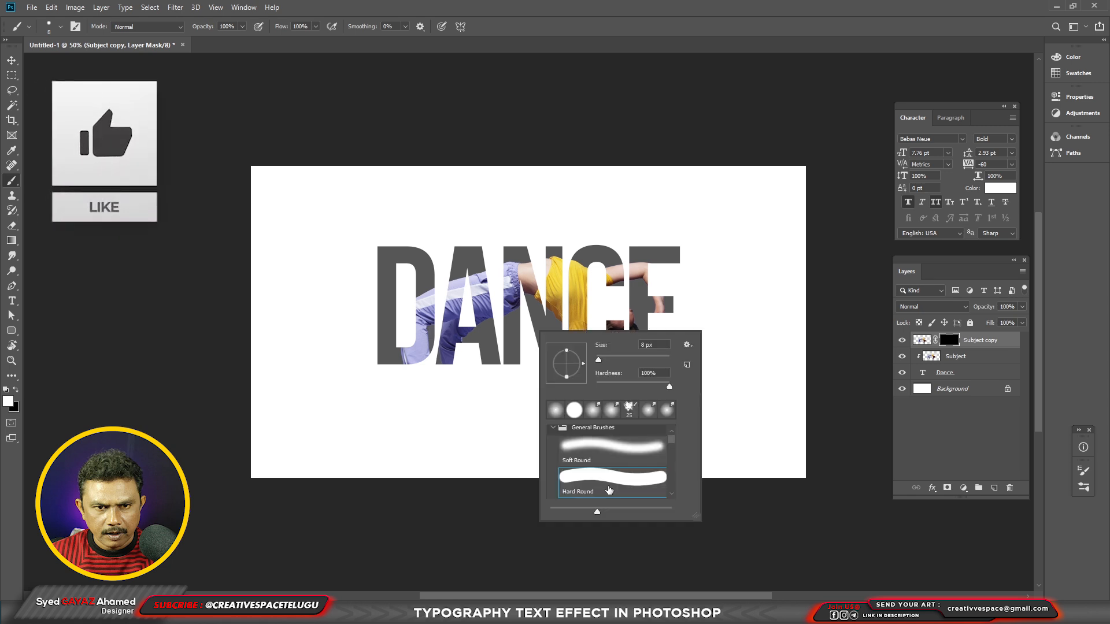
{"action": "left_click", "coordinate": [608, 487]}
{"action": "double_click", "coordinate": [607, 486]}
{"action": "key", "text": "bracketright"}
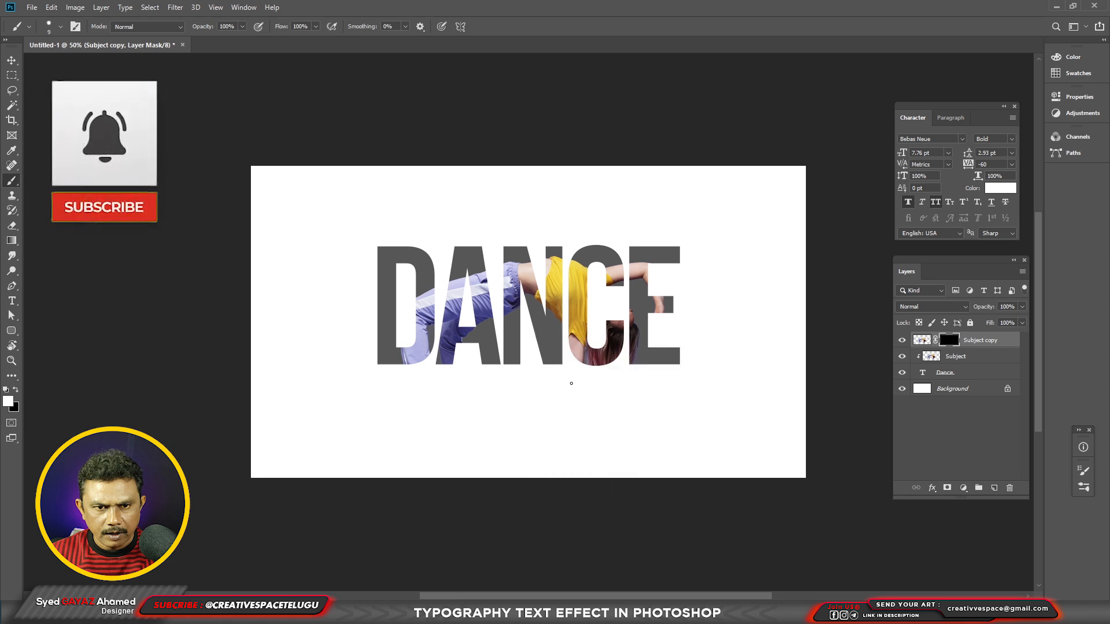
{"action": "key", "text": "bracketright"}
{"action": "key", "text": "bracketright"}
{"action": "key", "text": "bracketright"}
{"action": "key", "text": "bracketright"}
{"action": "key", "text": "bracketright"}
{"action": "key", "text": "bracketright"}
{"action": "key", "text": "bracketright"}
{"action": "key", "text": "bracketright"}
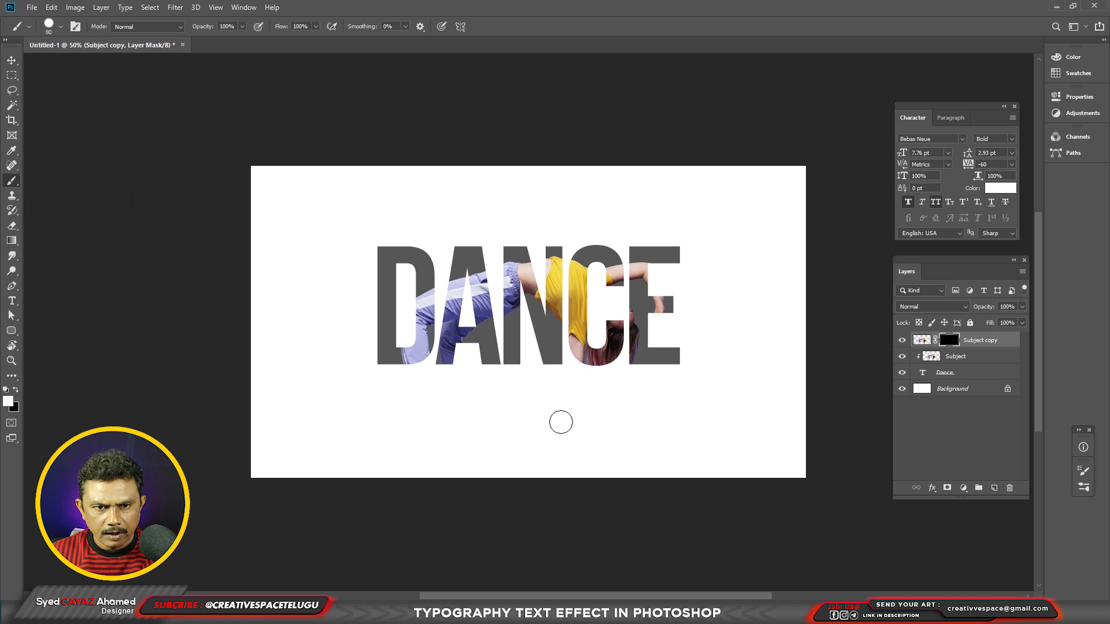
Paint white on the Subject copy's mask to reveal the dancer's upper body, arms, hair, lower legs and shoes outside the letters.
{"action": "mouse_move", "coordinate": [565, 309]}
{"action": "left_mouse_down"}
{"action": "mouse_move", "coordinate": [589, 378]}
{"action": "mouse_move", "coordinate": [589, 437]}
{"action": "mouse_move", "coordinate": [592, 393]}
{"action": "mouse_move", "coordinate": [598, 423]}
{"action": "mouse_move", "coordinate": [619, 355]}
{"action": "mouse_move", "coordinate": [625, 408]}
{"action": "mouse_move", "coordinate": [631, 332]}
{"action": "mouse_move", "coordinate": [629, 312]}
{"action": "mouse_move", "coordinate": [622, 326]}
{"action": "mouse_move", "coordinate": [598, 279]}
{"action": "mouse_move", "coordinate": [595, 349]}
{"action": "mouse_move", "coordinate": [622, 350]}
{"action": "mouse_move", "coordinate": [640, 288]}
{"action": "mouse_move", "coordinate": [665, 336]}
{"action": "left_mouse_up"}
{"action": "mouse_move", "coordinate": [407, 364]}
{"action": "left_mouse_down"}
{"action": "mouse_move", "coordinate": [431, 436]}
{"action": "mouse_move", "coordinate": [423, 396]}
{"action": "mouse_move", "coordinate": [467, 399]}
{"action": "left_mouse_up"}
{"action": "scroll", "coordinate": [460, 350], "scroll_direction": "up", "scroll_amount": 2}
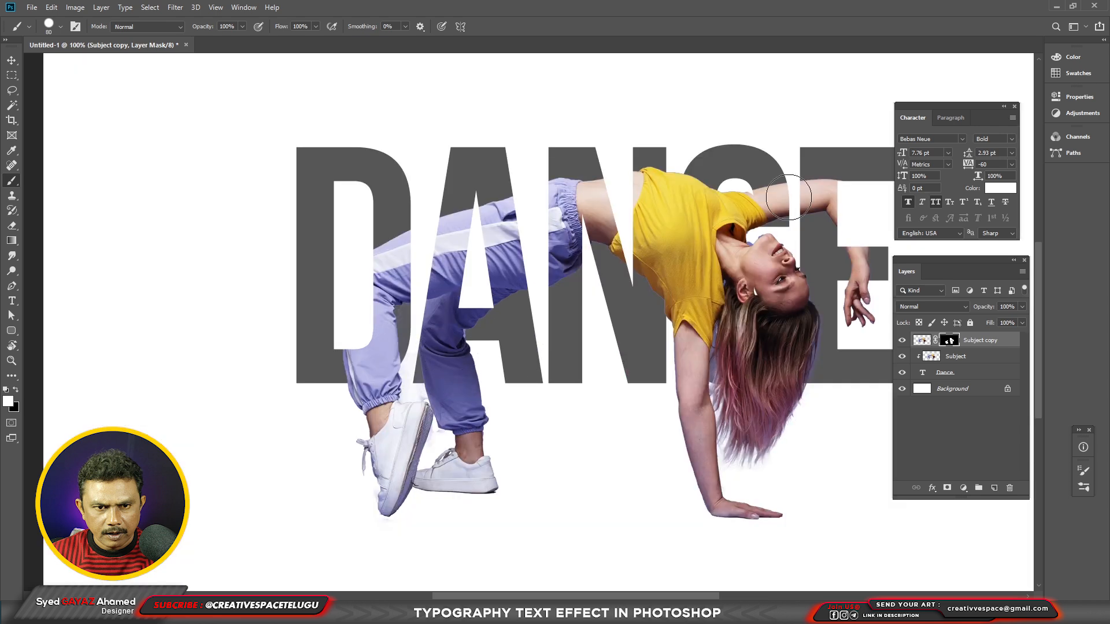
{"action": "left_click_drag", "start_coordinate": [788, 197], "coordinate": [786, 195]}
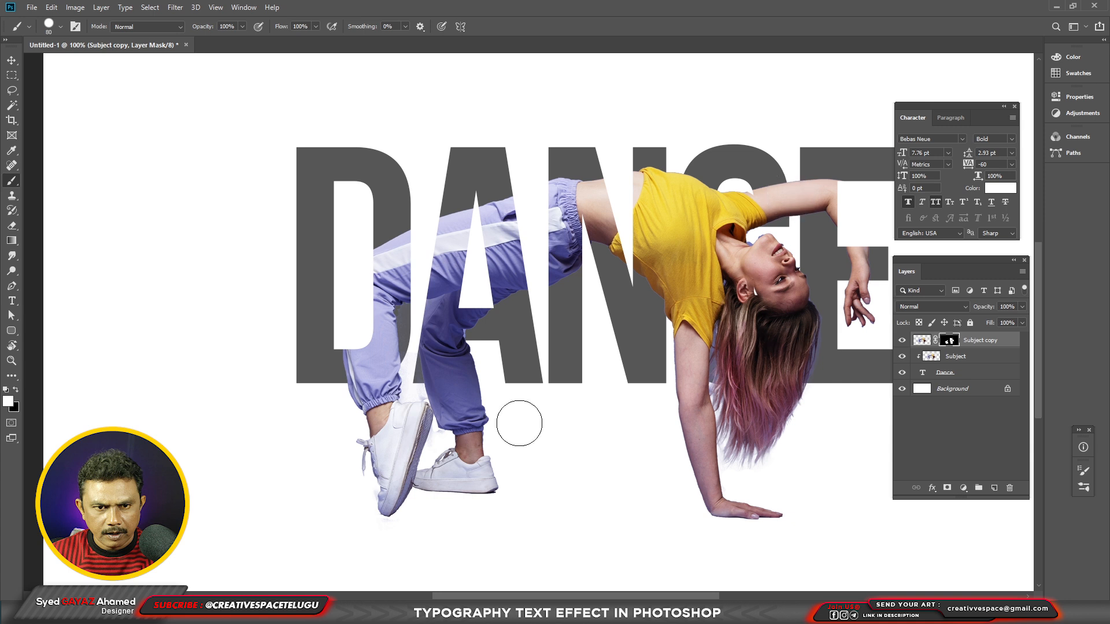
{"action": "scroll", "coordinate": [555, 405], "scroll_direction": "down", "scroll_amount": 1}
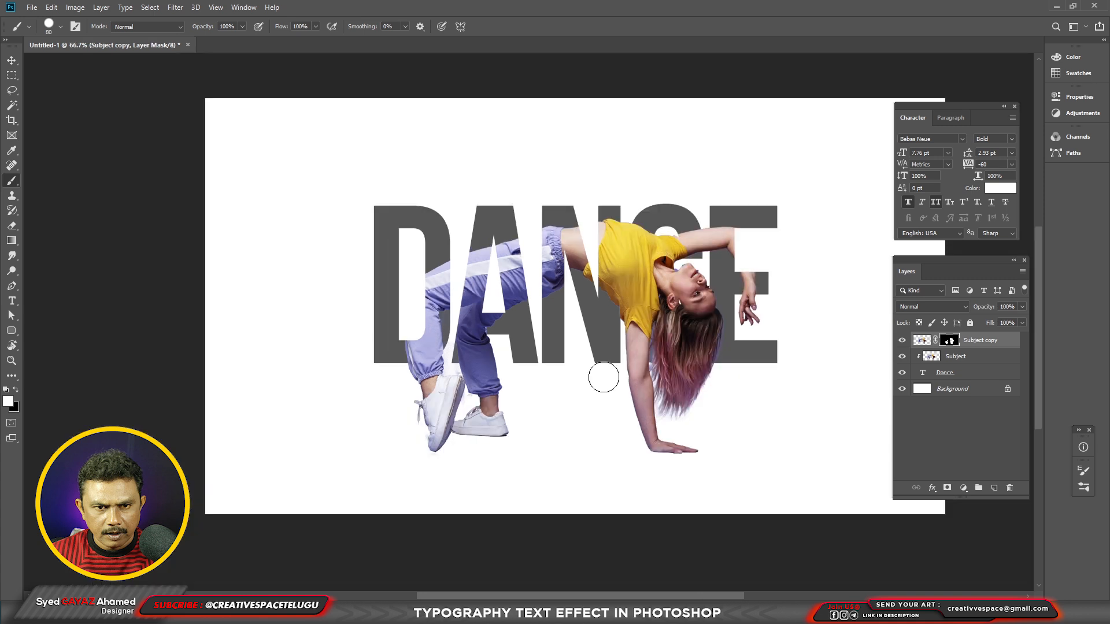
Add a gradient fill layer above the Dance text using the Wedding Day Blues preset.
{"action": "key", "text": "v"}
{"action": "right_click", "coordinate": [603, 345]}
{"action": "left_click", "coordinate": [612, 349]}
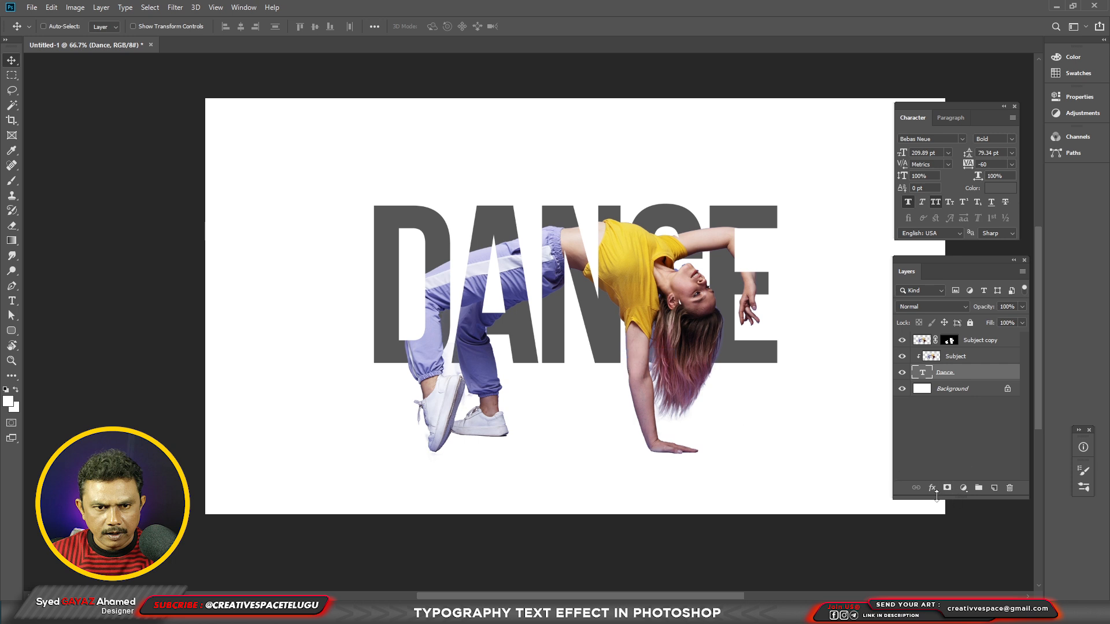
{"action": "left_click", "coordinate": [963, 490]}
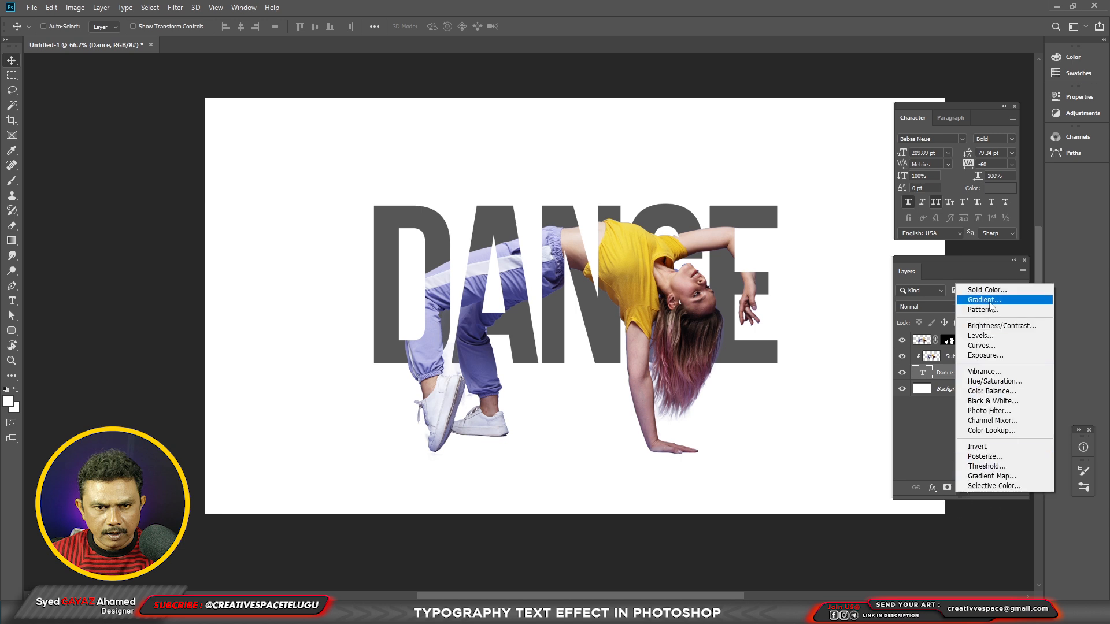
{"action": "left_click", "coordinate": [990, 300]}
{"action": "left_click", "coordinate": [832, 188]}
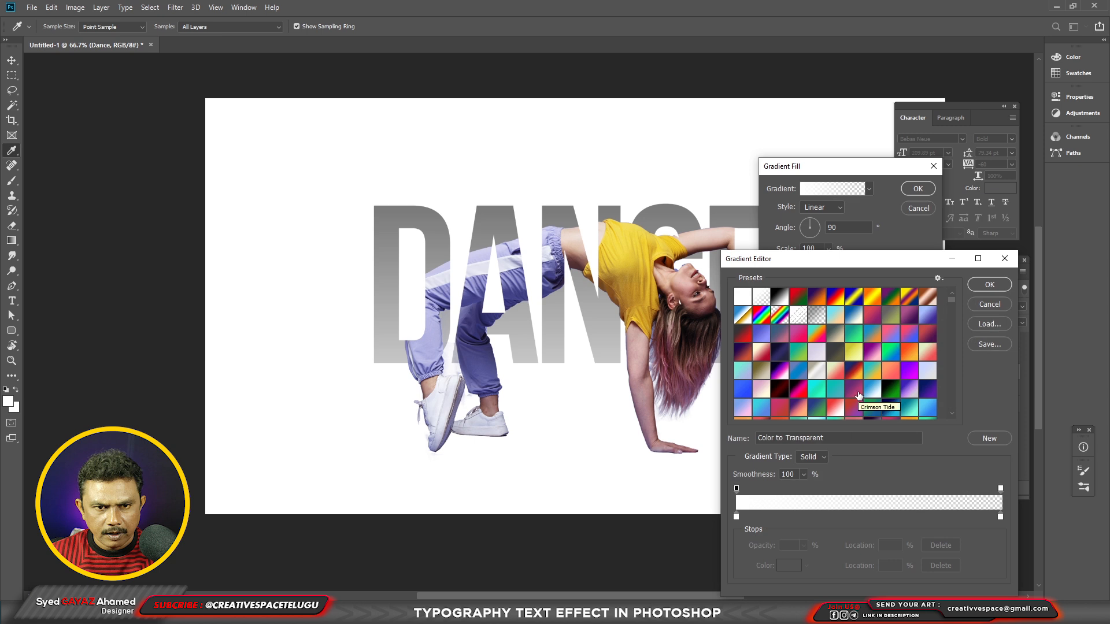
{"action": "scroll", "coordinate": [864, 397], "scroll_direction": "down", "scroll_amount": 1}
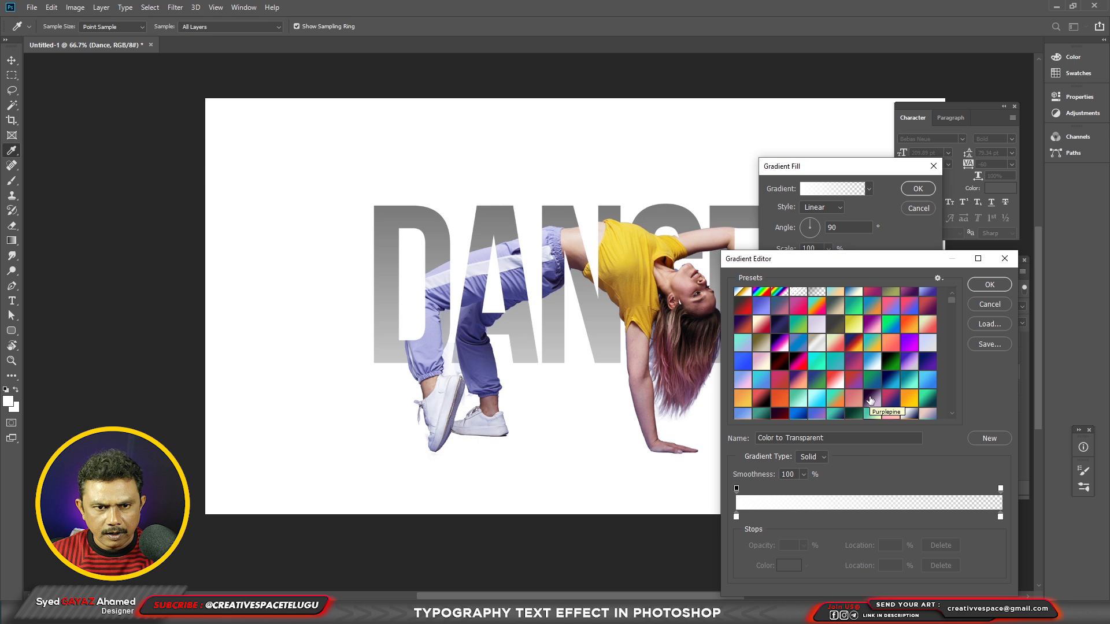
{"action": "scroll", "coordinate": [870, 399], "scroll_direction": "up", "scroll_amount": 2}
{"action": "left_click", "coordinate": [819, 339]}
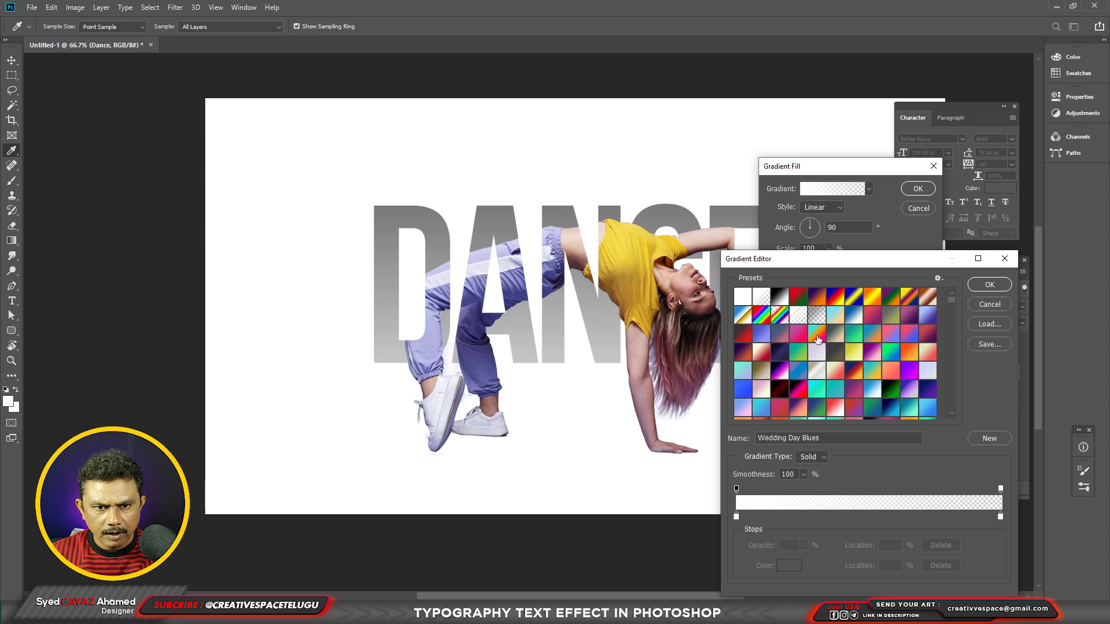
{"action": "left_click", "coordinate": [994, 283]}
Reverse the text's gradient fill, shift it slightly upward and set its scale to 62%.
{"action": "double_click", "coordinate": [821, 247]}
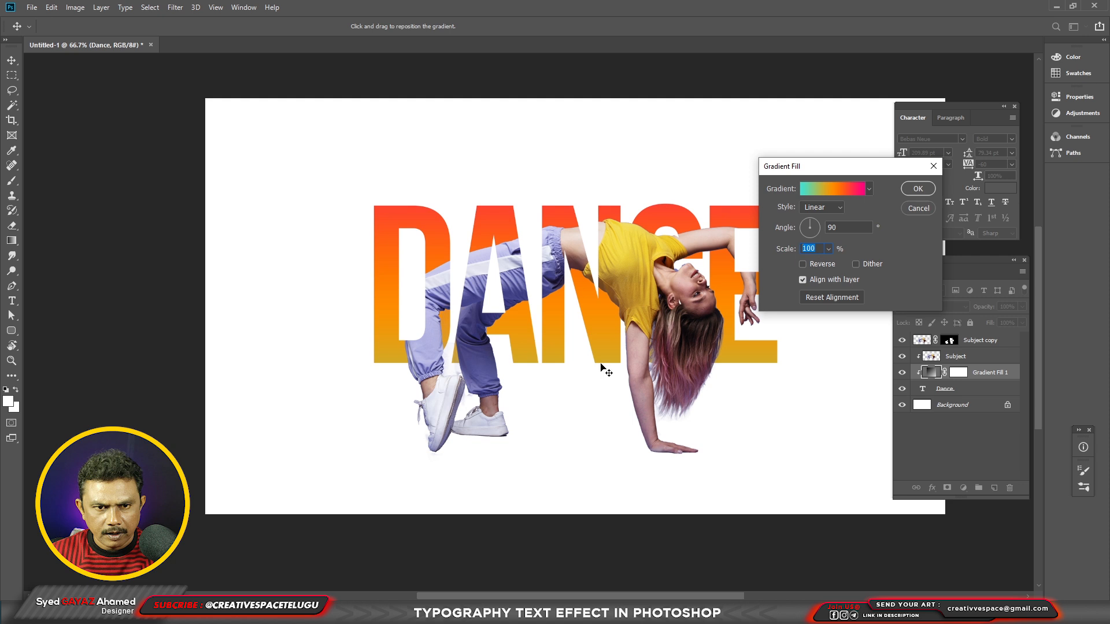
{"action": "left_click", "coordinate": [804, 264]}
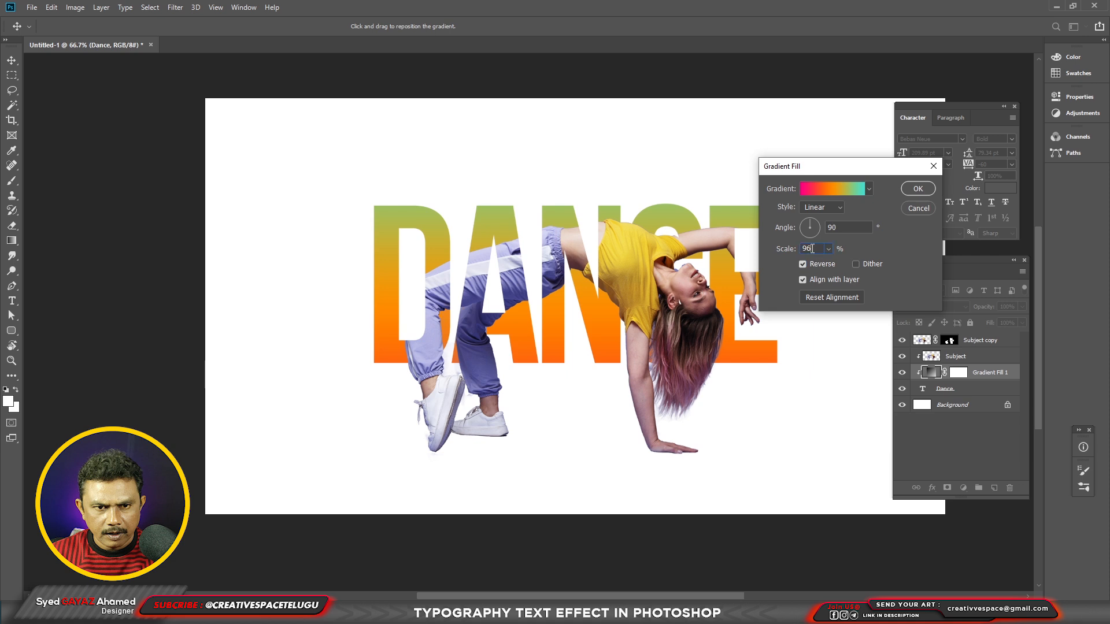
{"action": "scroll", "coordinate": [811, 253], "scroll_direction": "down", "scroll_amount": 7}
{"action": "left_click_drag", "start_coordinate": [597, 329], "coordinate": [596, 308]}
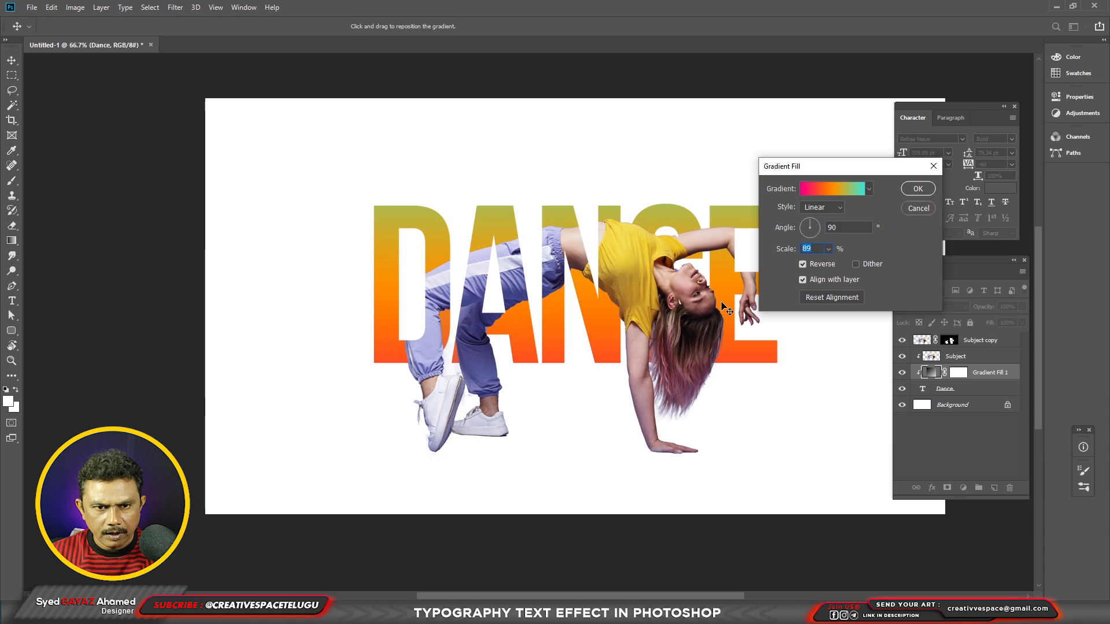
{"action": "scroll", "coordinate": [809, 248], "scroll_direction": "down", "scroll_amount": 20}
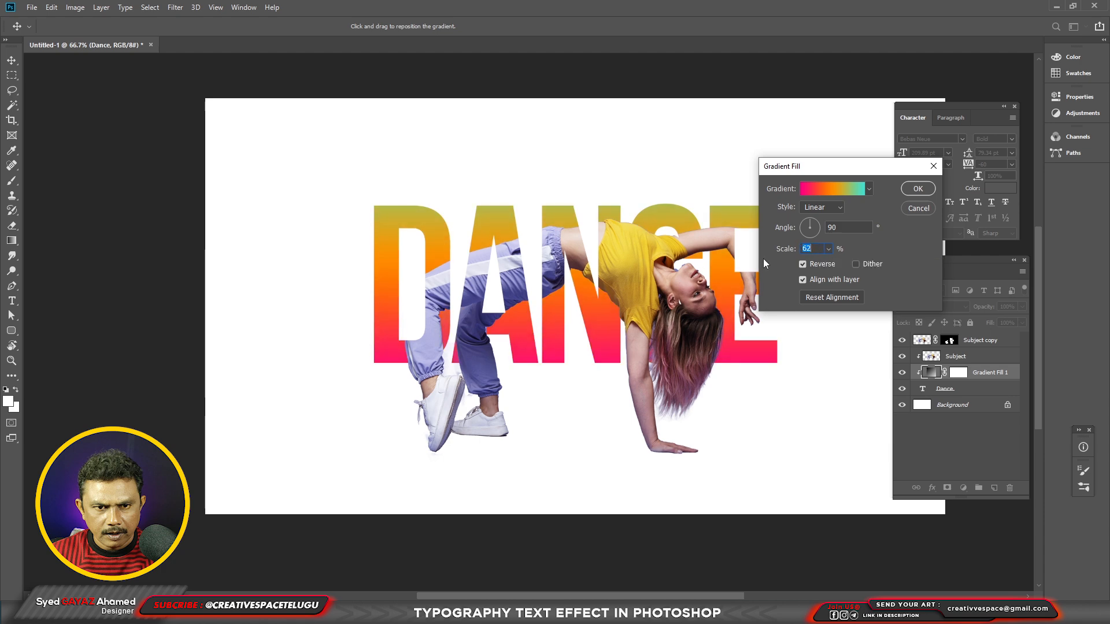
{"action": "left_click", "coordinate": [918, 188]}
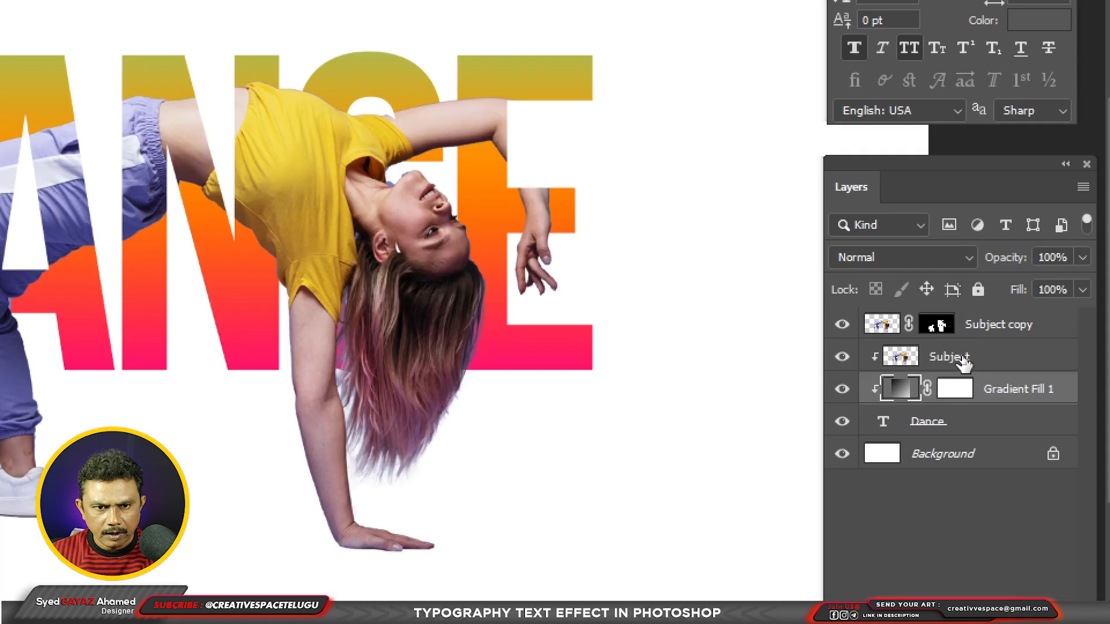
Add a drop shadow to the clipped Subject layer with 78% opacity, a 91° angle and a distance of about 56 px.
{"action": "left_click", "coordinate": [962, 361]}
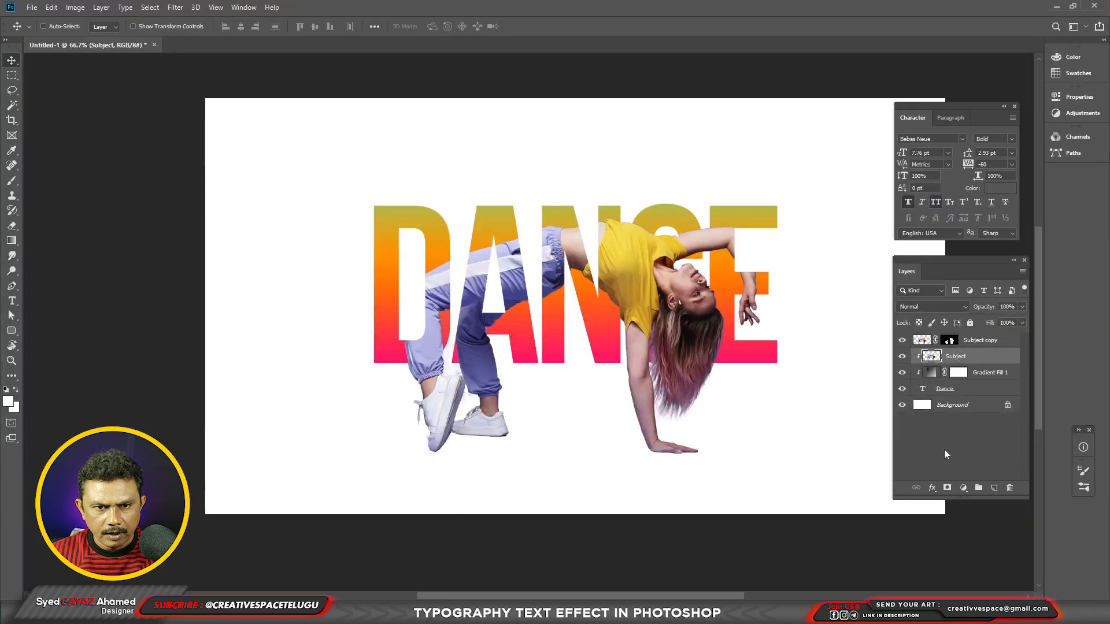
{"action": "left_click", "coordinate": [931, 489]}
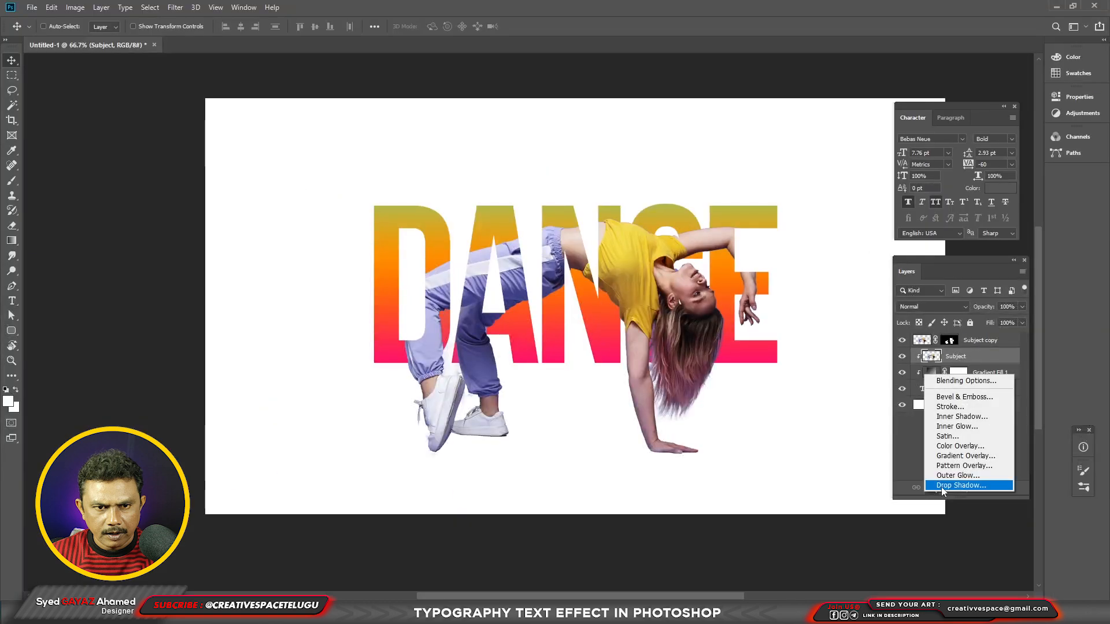
{"action": "left_click", "coordinate": [941, 486]}
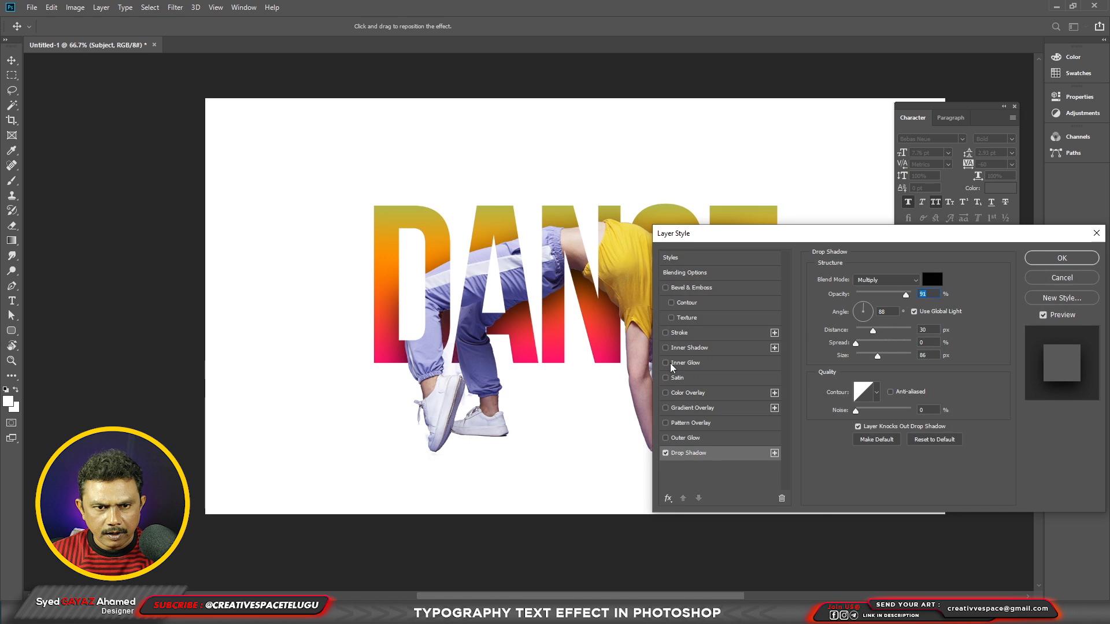
{"action": "left_click_drag", "start_coordinate": [782, 237], "coordinate": [785, 359]}
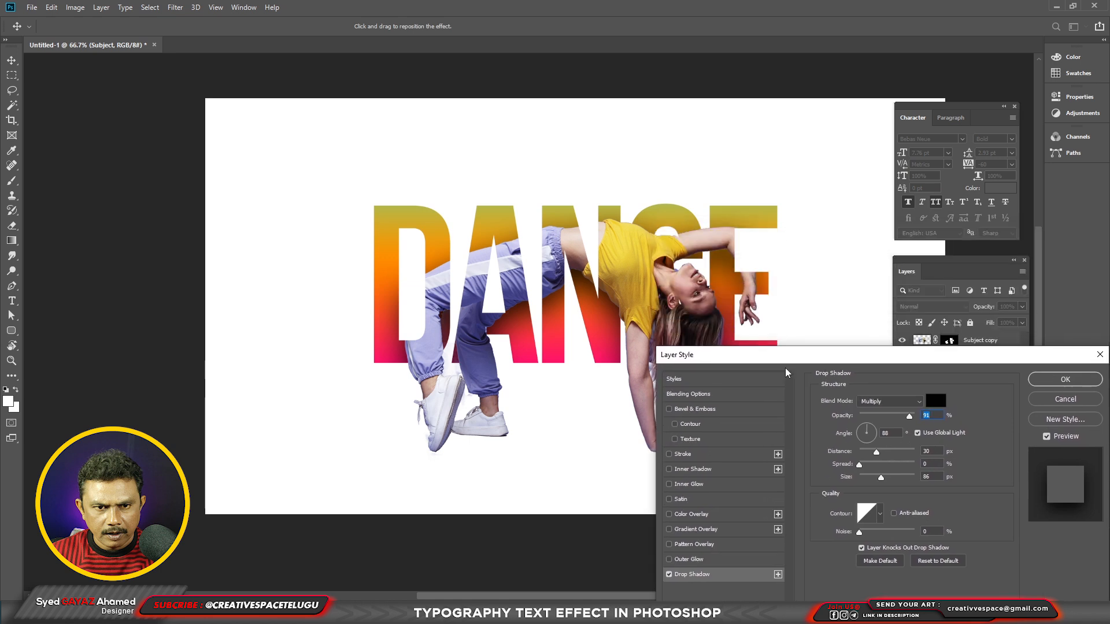
{"action": "left_click_drag", "start_coordinate": [909, 417], "coordinate": [902, 416]}
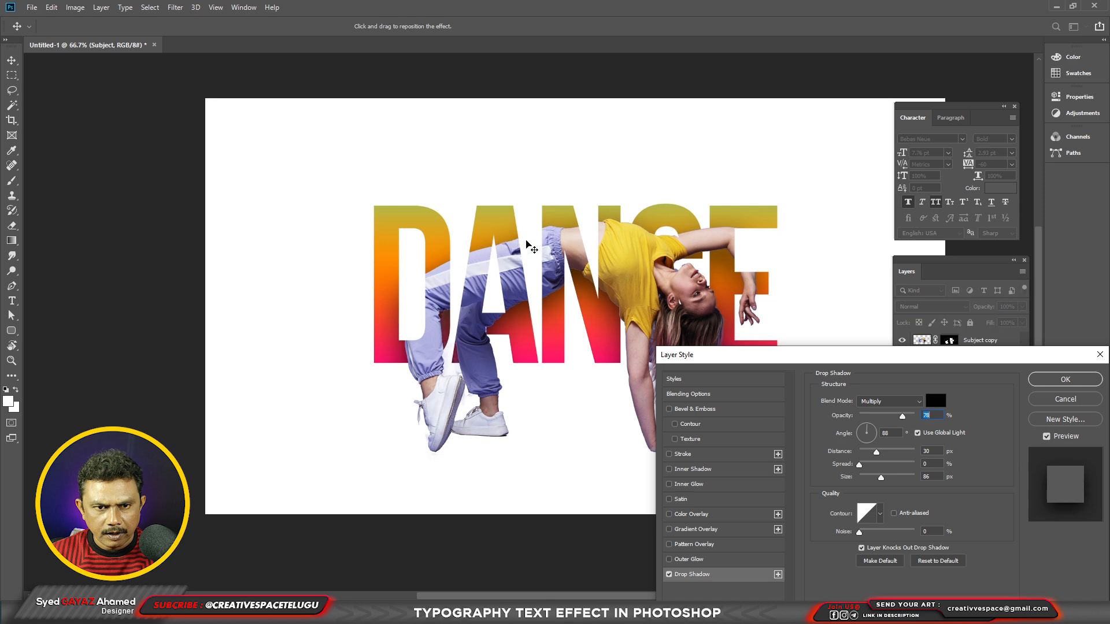
{"action": "left_click_drag", "start_coordinate": [560, 299], "coordinate": [561, 308]}
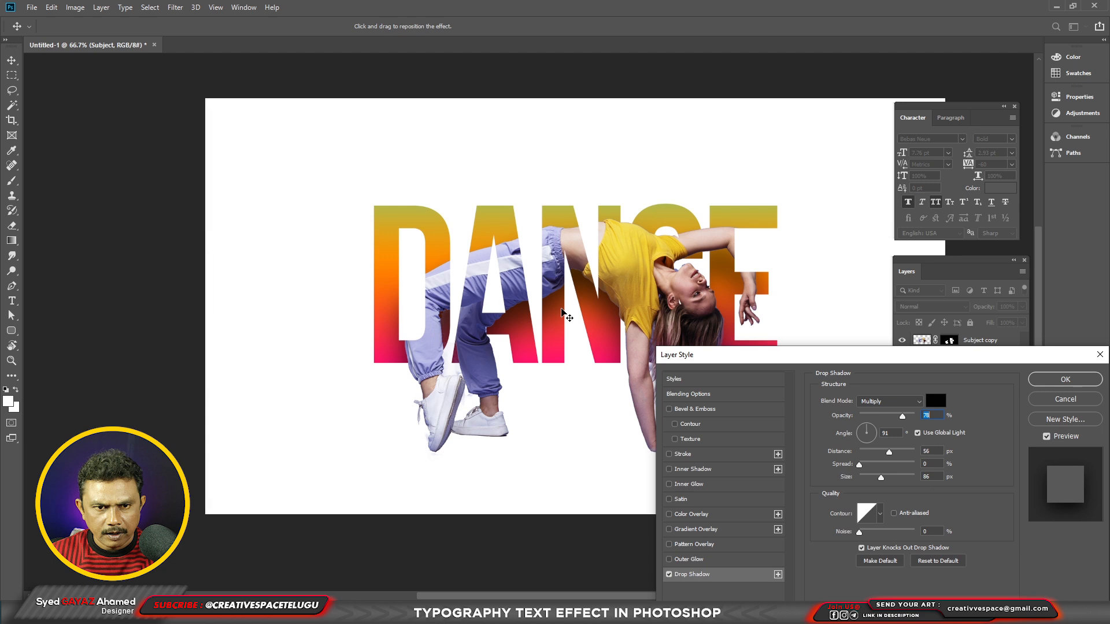
{"action": "key", "text": "Return"}
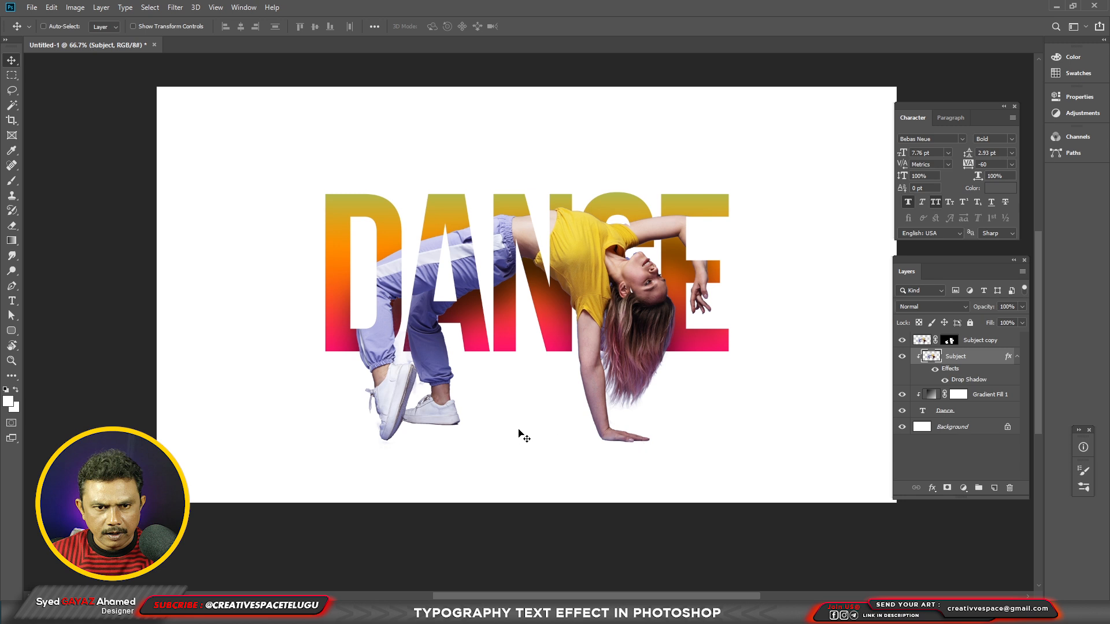
Create a new layer above the Subject layer and set up a soft round brush with black (000000) as the foreground color.
{"action": "key", "text": "shift+ctrl+n"}
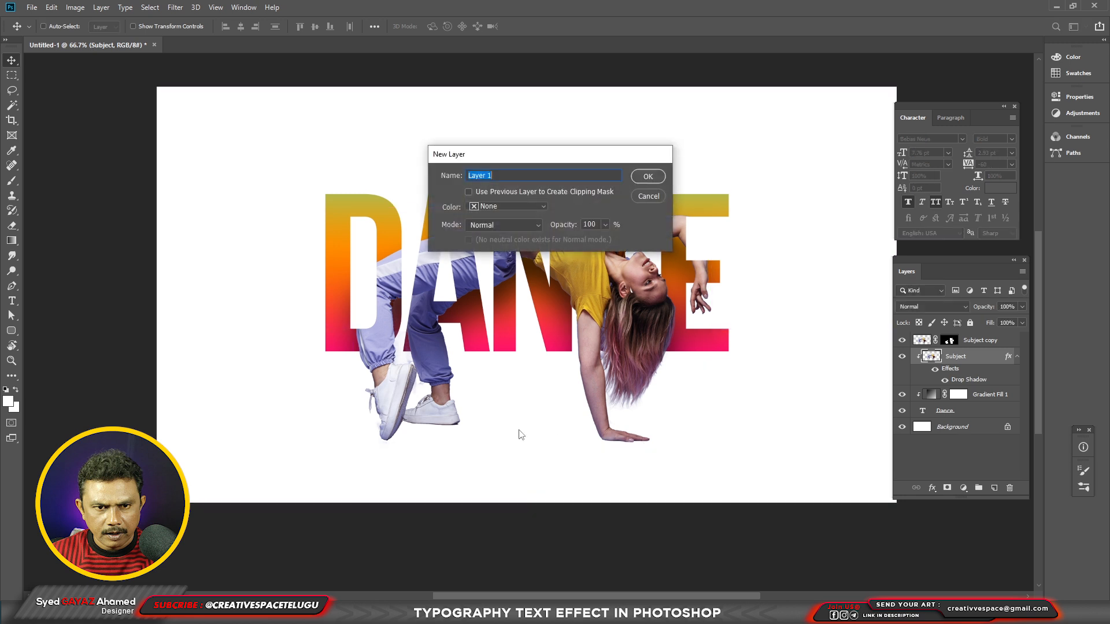
{"action": "key", "text": "Return"}
{"action": "key", "text": "b"}
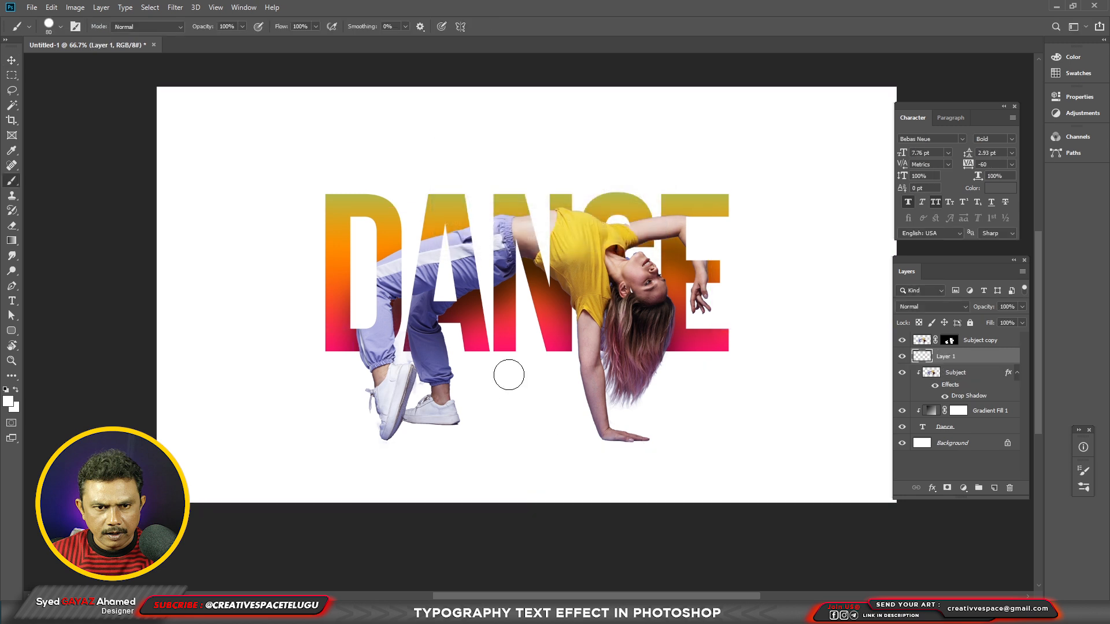
{"action": "right_click", "coordinate": [509, 374]}
{"action": "double_click", "coordinate": [598, 485]}
{"action": "left_click", "coordinate": [9, 401]}
{"action": "left_click", "coordinate": [248, 458]}
{"action": "left_click", "coordinate": [376, 309]}
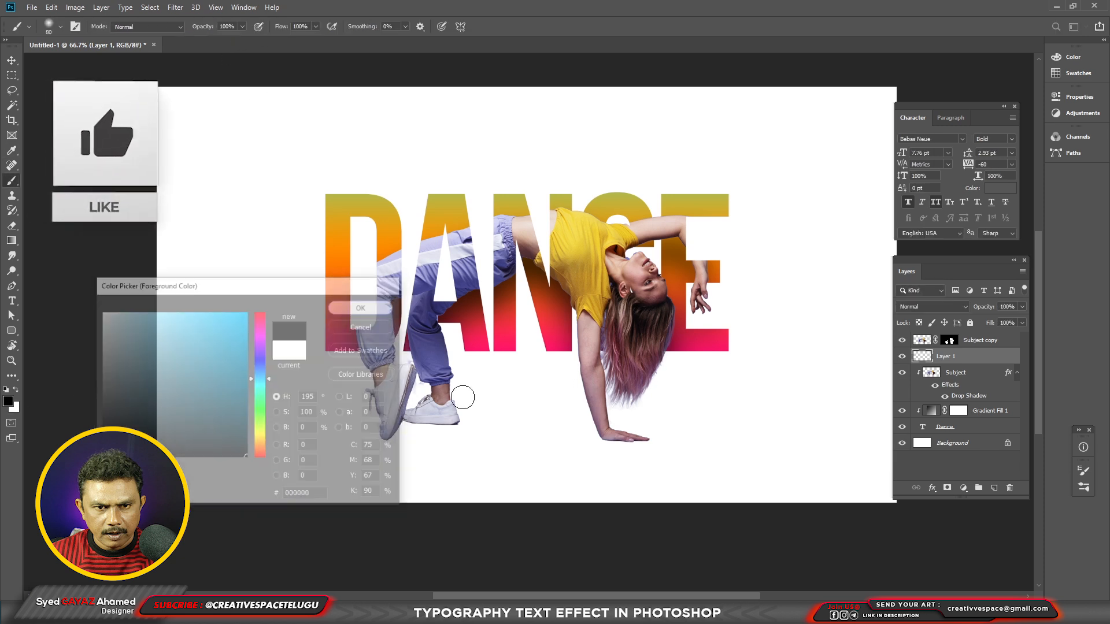
Enlarge the brush to 100 px and paint one soft black dab between the dancer's feet and supporting hand.
{"action": "key", "text": "bracketright"}
{"action": "key", "text": "bracketright"}
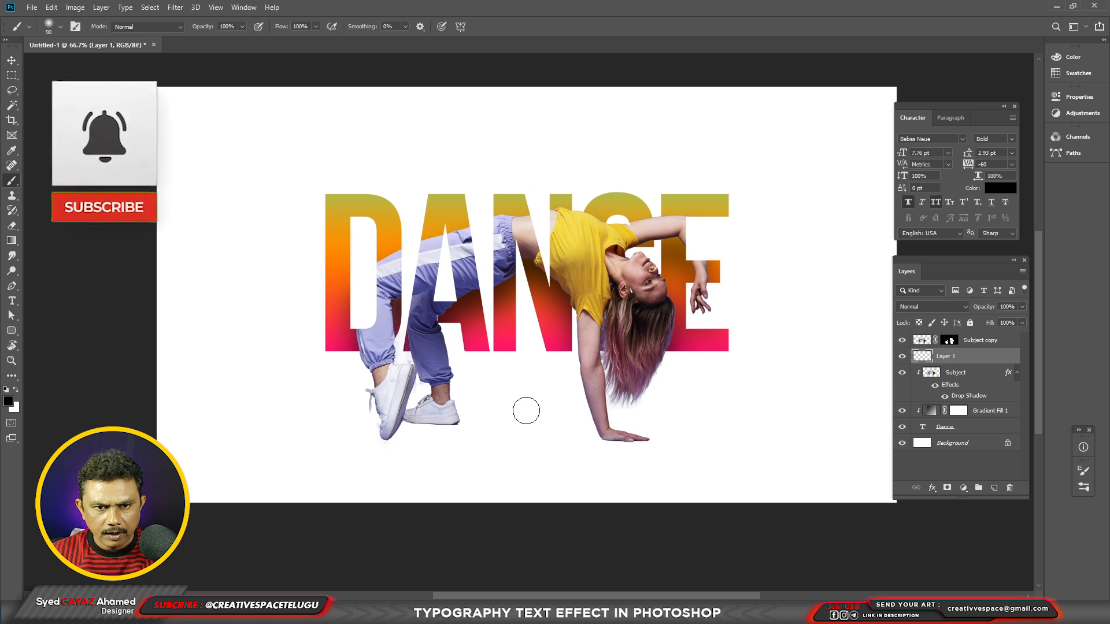
{"action": "left_click", "coordinate": [526, 410]}
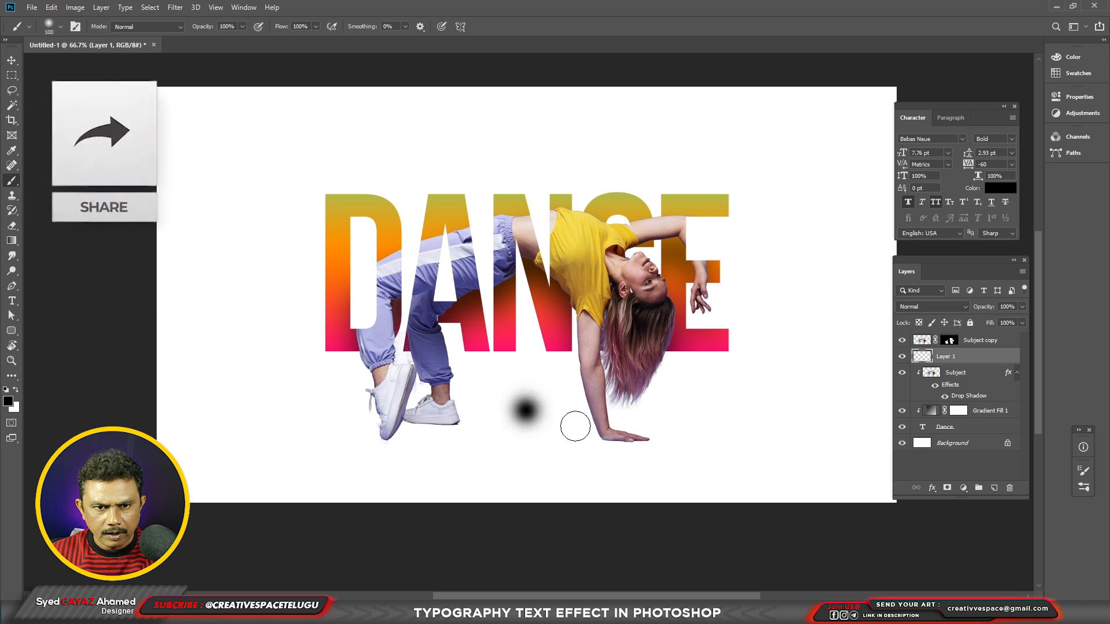
Move the black dab slightly upward and place a copy of it under the tip of the front shoe.
{"action": "key", "text": "v"}
{"action": "left_click_drag", "start_coordinate": [540, 425], "coordinate": [537, 397]}
{"action": "key", "text": "ctrl"}
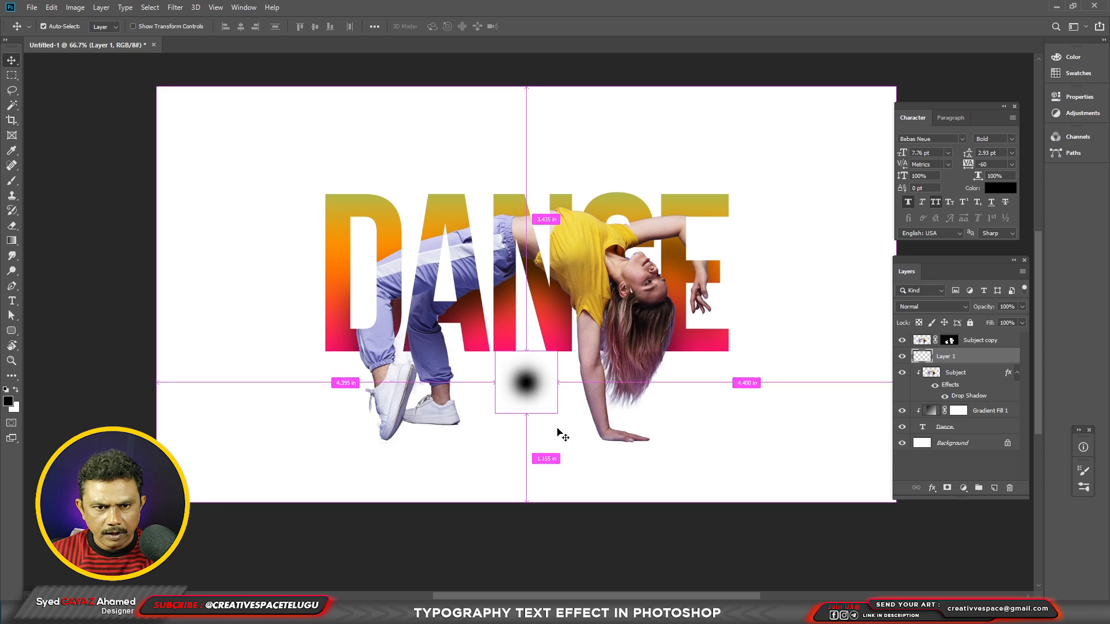
{"action": "left_click_drag", "start_coordinate": [536, 397], "coordinate": [390, 448]}
Flatten and narrow the copied dab into a thin contact shadow beneath the front shoe's tip and set its opacity to 70%.
{"action": "key", "text": "ctrl+t"}
{"action": "scroll", "coordinate": [402, 452], "scroll_direction": "up", "scroll_amount": 3}
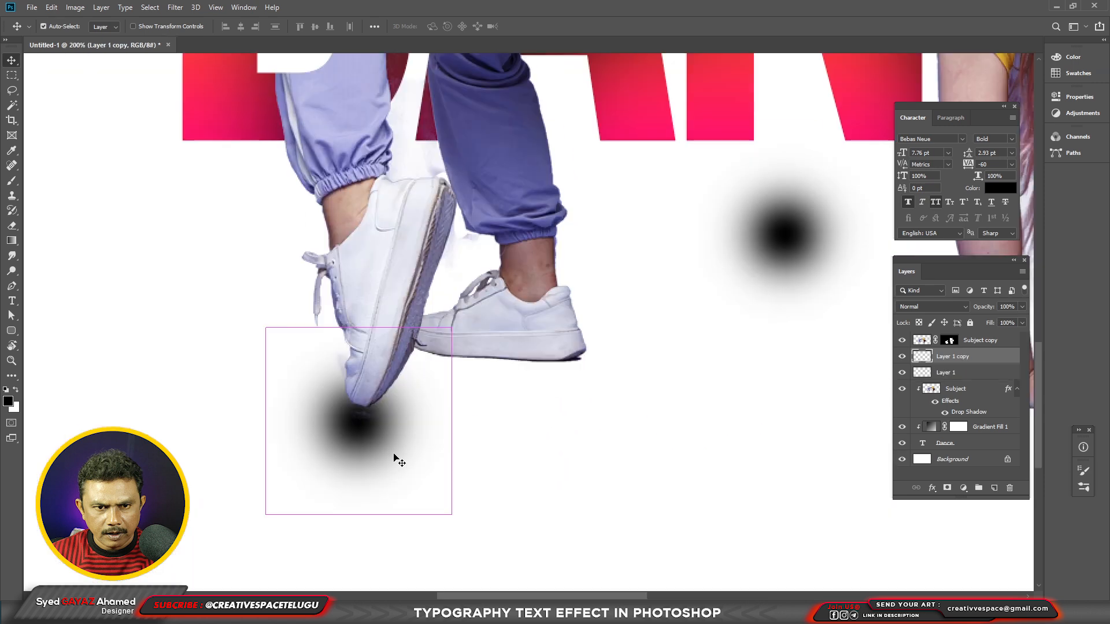
{"action": "left_click_drag", "start_coordinate": [359, 328], "coordinate": [364, 401]}
{"action": "left_click_drag", "start_coordinate": [452, 423], "coordinate": [411, 426]}
{"action": "left_click_drag", "start_coordinate": [362, 400], "coordinate": [362, 407]}
{"action": "key", "text": "Return"}
{"action": "left_click_drag", "start_coordinate": [359, 446], "coordinate": [366, 428]}
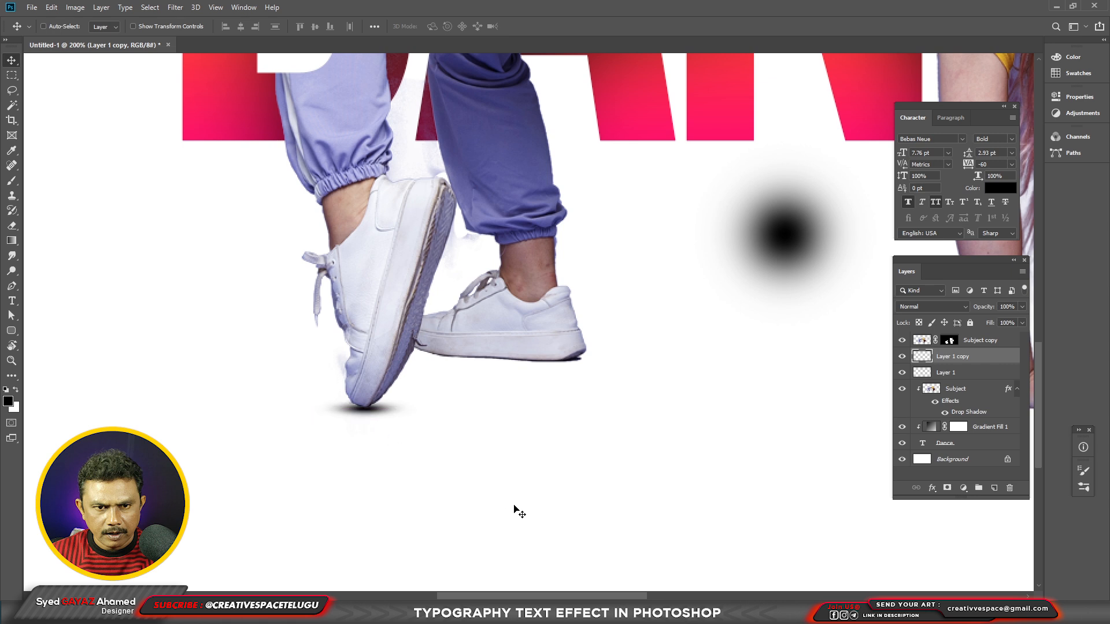
{"action": "key", "text": "7"}
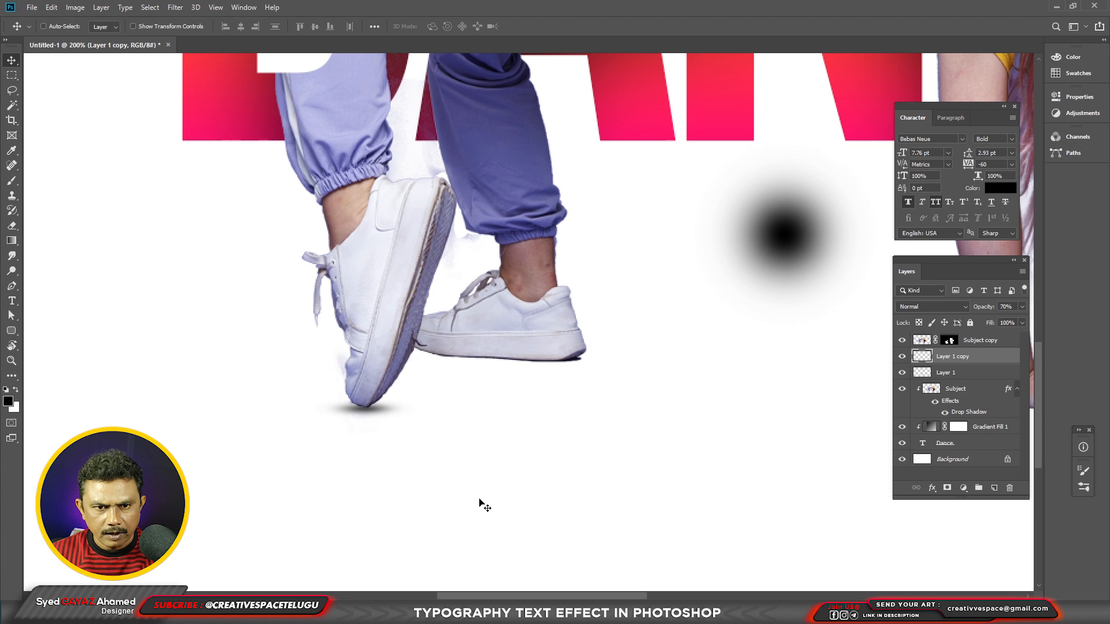
Move the original dab under the rear shoe and stretch it to about 168% width and 27% height as a flat shadow.
{"action": "key", "text": "ctrl+minus"}
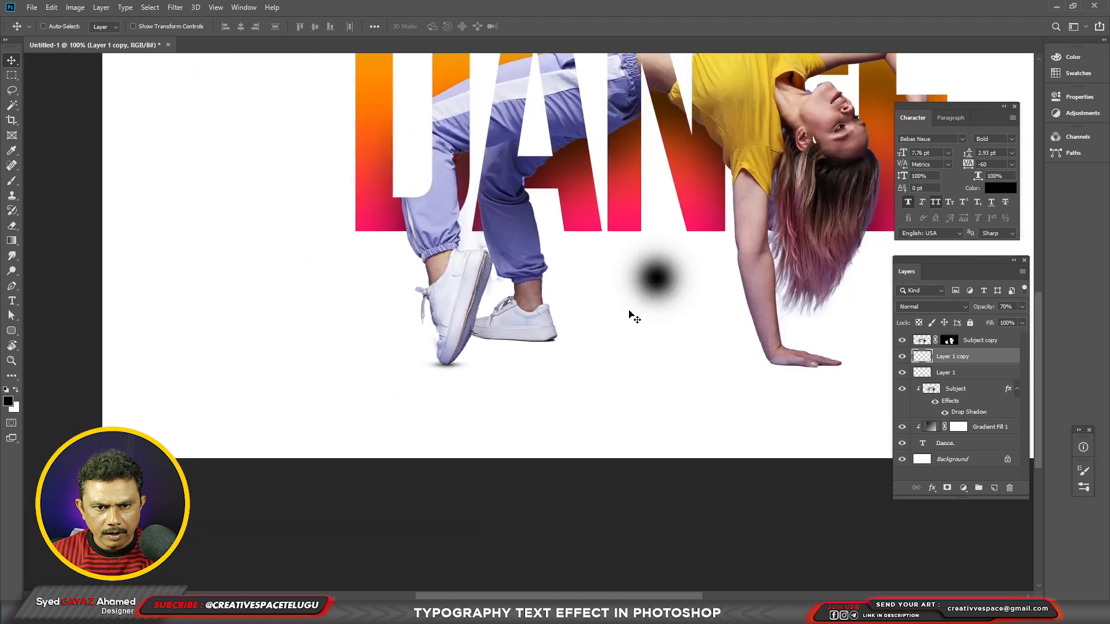
{"action": "right_click", "coordinate": [669, 269]}
{"action": "left_click", "coordinate": [685, 280]}
{"action": "left_click_drag", "start_coordinate": [673, 277], "coordinate": [525, 357]}
{"action": "key", "text": "ctrl+t"}
{"action": "left_click_drag", "start_coordinate": [512, 305], "coordinate": [512, 330]}
{"action": "key", "text": "ctrl+plus"}
{"action": "key", "text": "ctrl+plus"}
{"action": "mouse_move", "coordinate": [489, 343]}
{"action": "left_mouse_down"}
{"action": "mouse_move", "coordinate": [517, 344]}
{"action": "mouse_move", "coordinate": [494, 343]}
{"action": "left_mouse_up"}
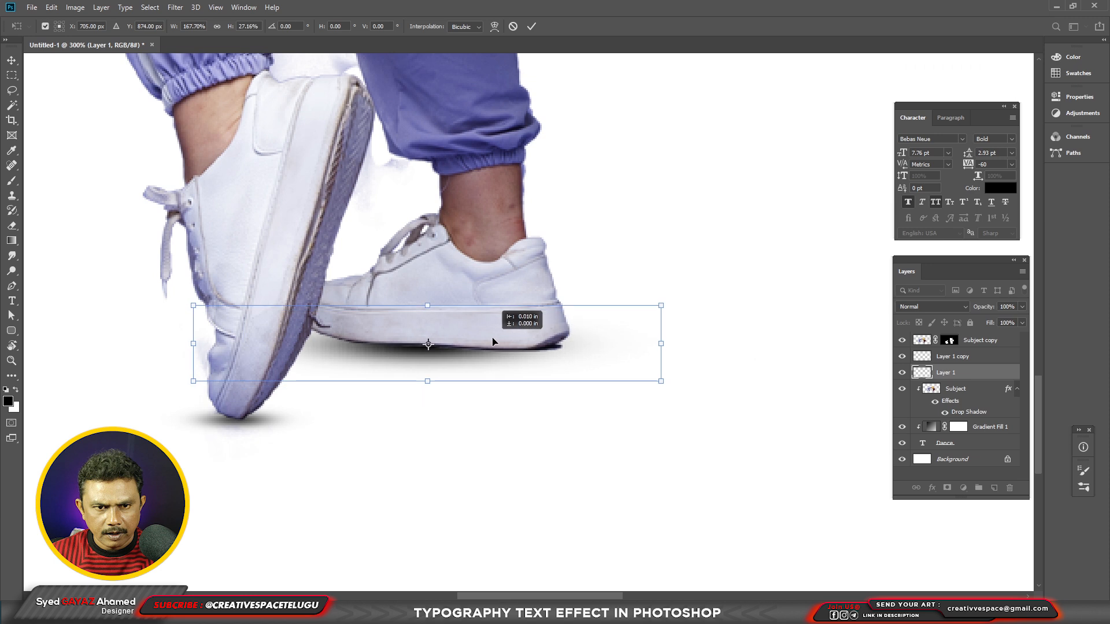
{"action": "left_click_drag", "start_coordinate": [686, 369], "coordinate": [688, 376]}
{"action": "key", "text": "Return"}
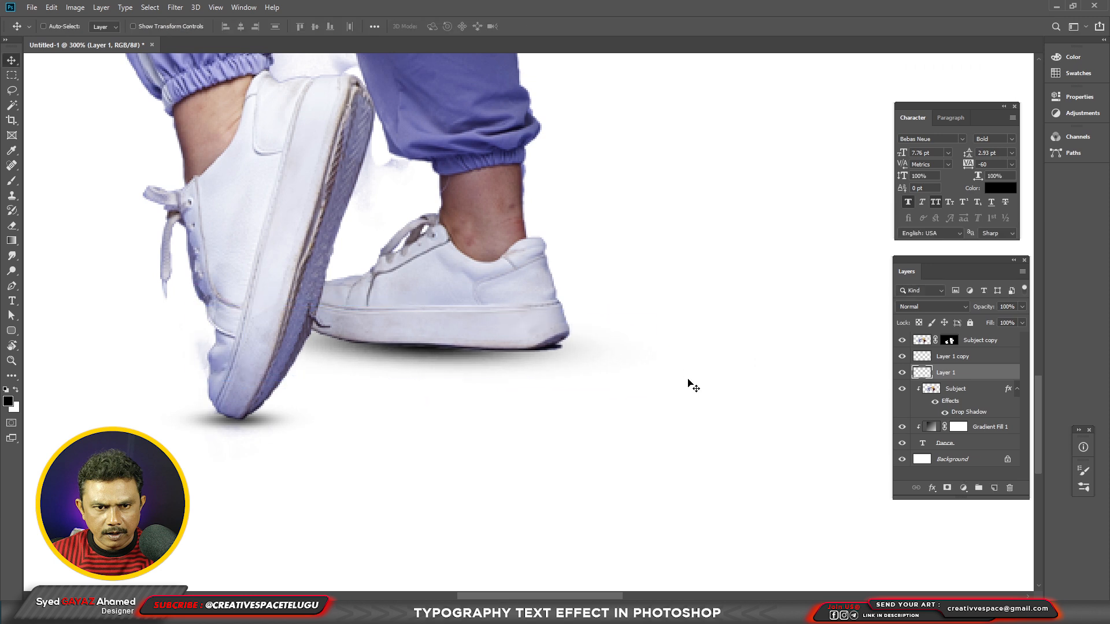
Duplicate the rear shoe's shadow, clip the copy to the Subject copy layer at 50% opacity and nudge it along the sole.
{"action": "key", "text": "ctrl"}
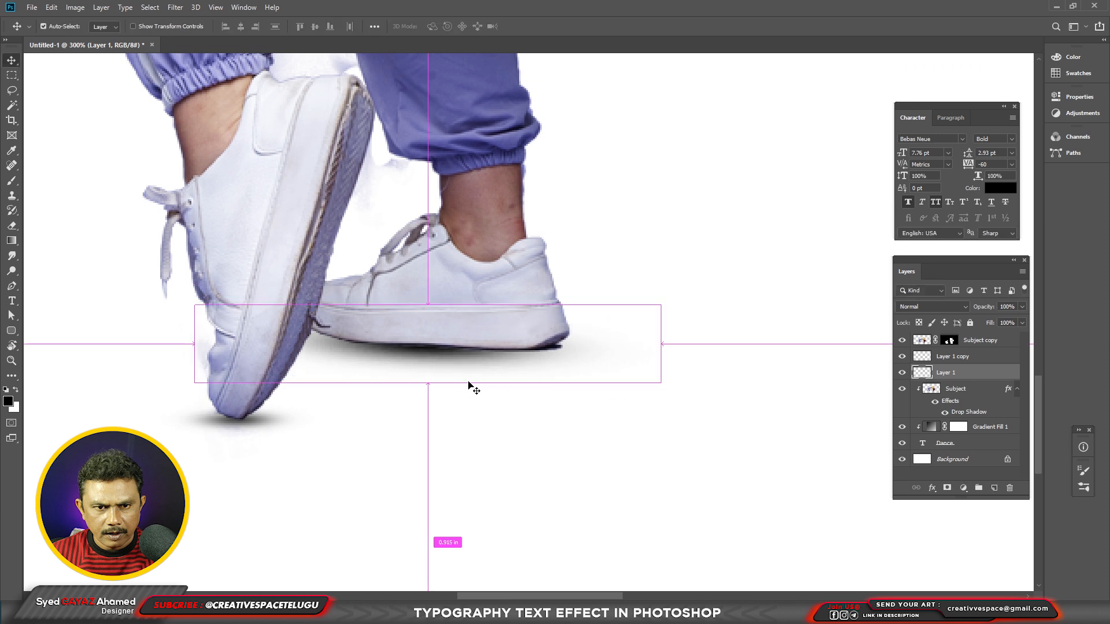
{"action": "key", "text": "ctrl+j"}
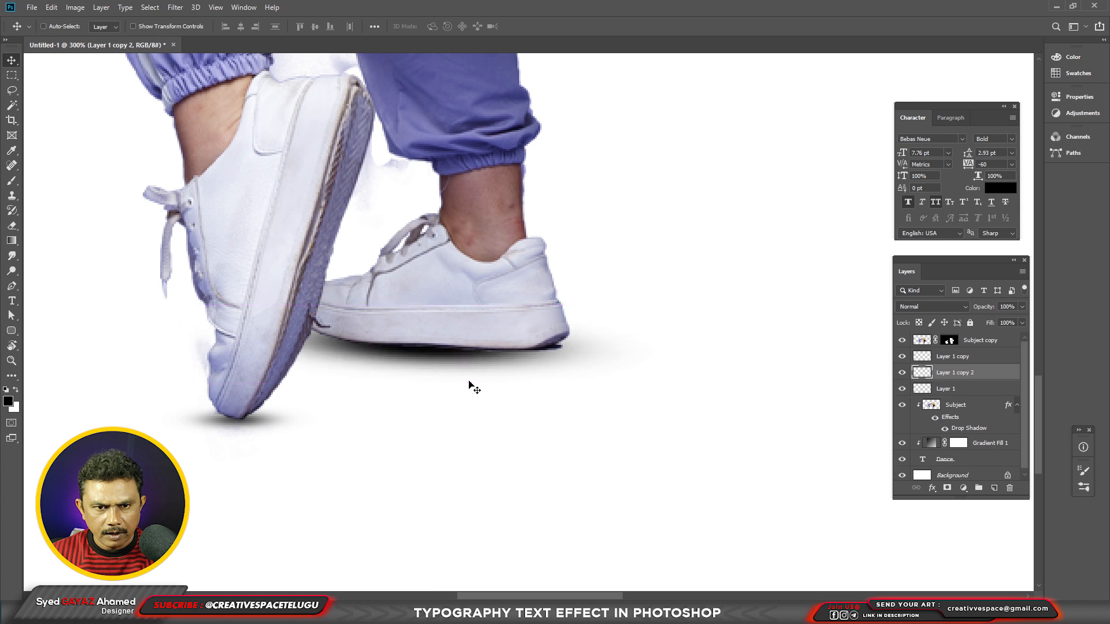
{"action": "key", "text": "ctrl+shift+bracketleft"}
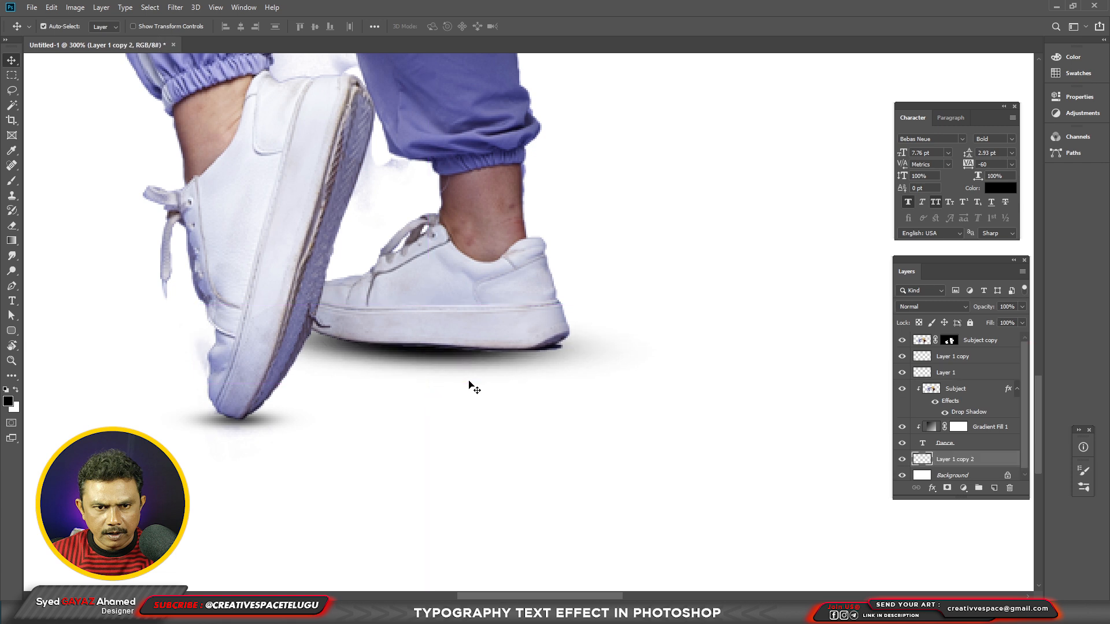
{"action": "key", "text": "ctrl+shift+bracketright"}
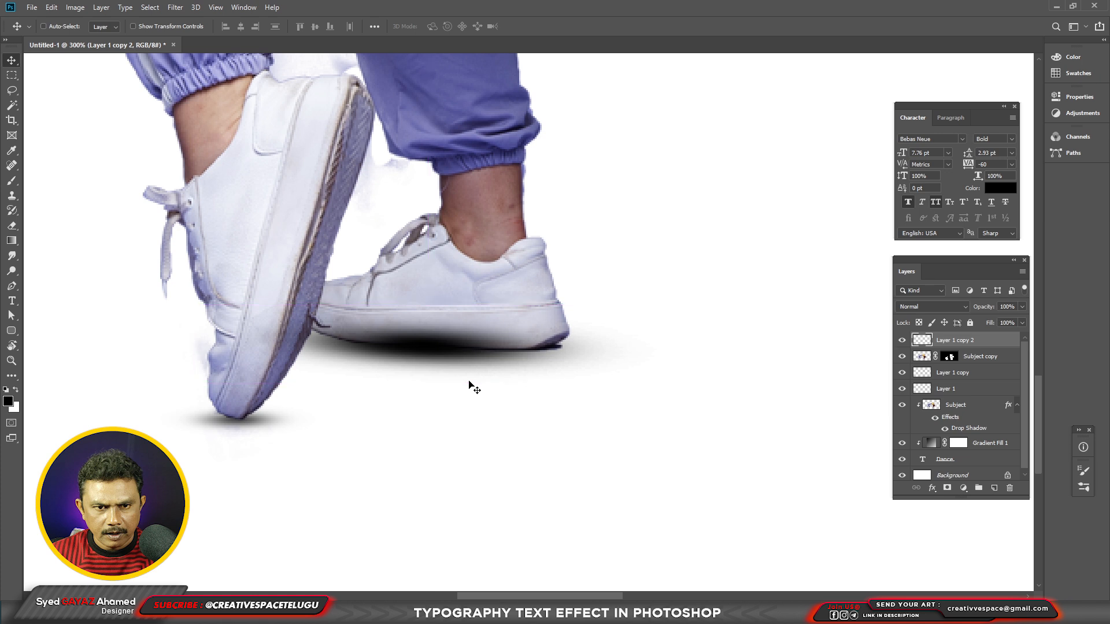
{"action": "key", "text": "ctrl+alt+g"}
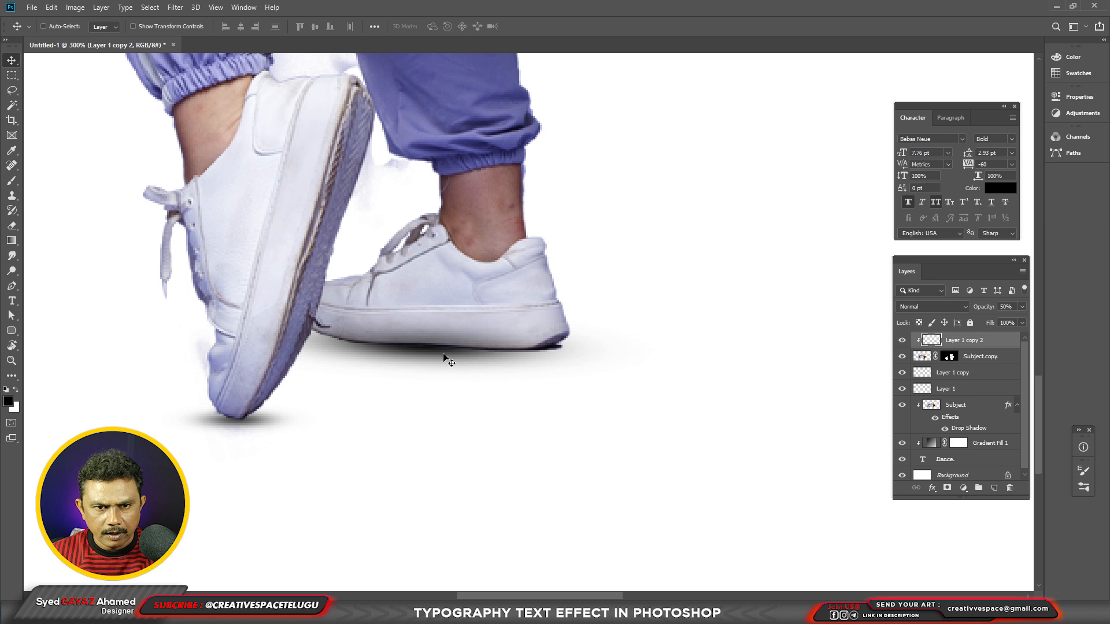
{"action": "left_click_drag", "start_coordinate": [443, 353], "coordinate": [446, 352]}
Select Layer 1, the ground shadow under the rear shoe, and set its opacity to 80%.
{"action": "right_click", "coordinate": [428, 349], "text": "ctrl"}
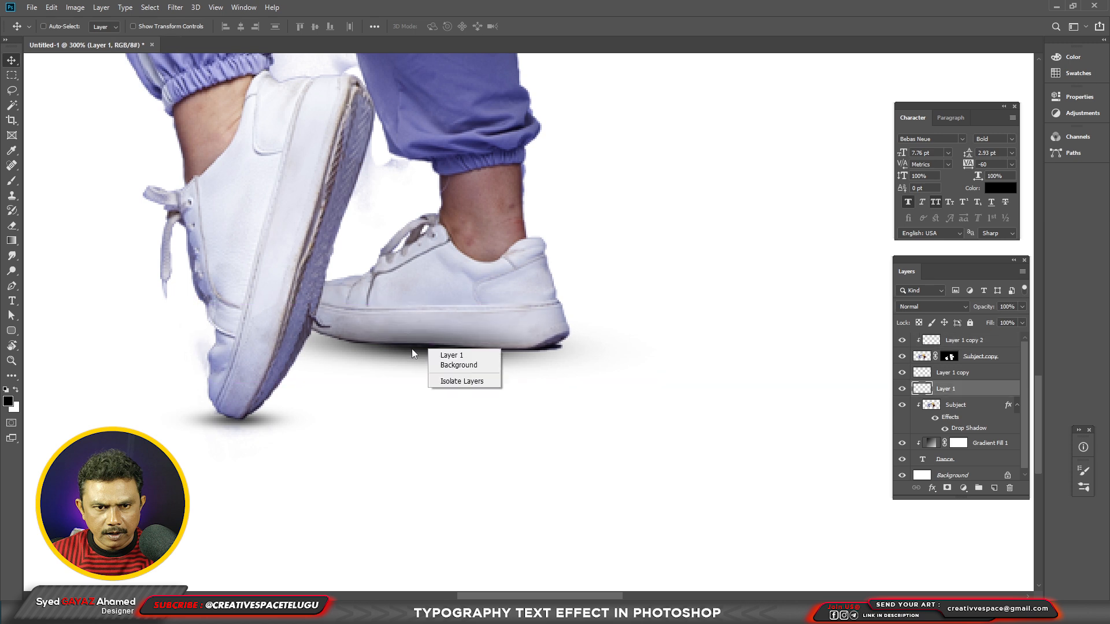
{"action": "right_click", "coordinate": [421, 348]}
{"action": "left_click", "coordinate": [441, 359]}
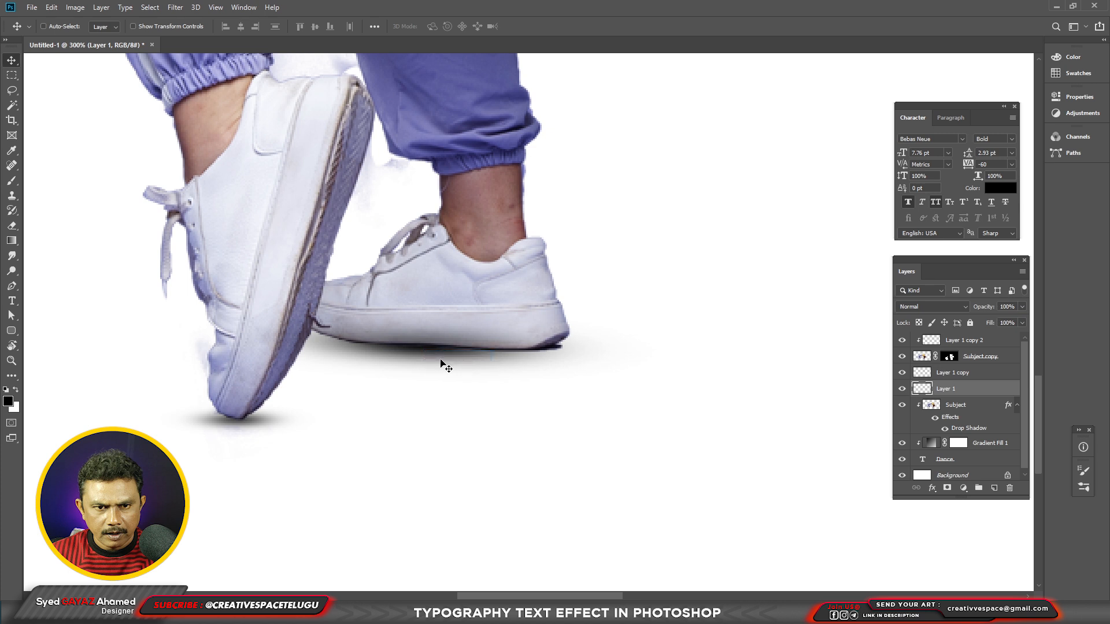
{"action": "key", "text": "8"}
Place a copy of the rear shoe's ground shadow beneath the dancer's supporting hand and fine-tune its position.
{"action": "key", "text": "ctrl+space"}
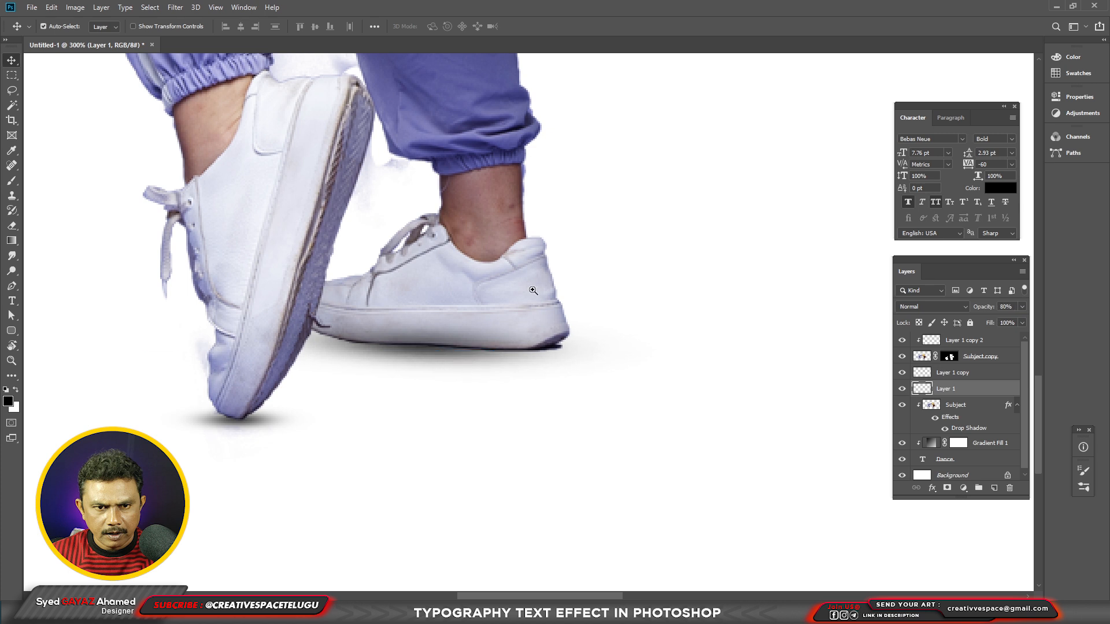
{"action": "key", "text": "ctrl+minus"}
{"action": "key", "text": "ctrl+minus"}
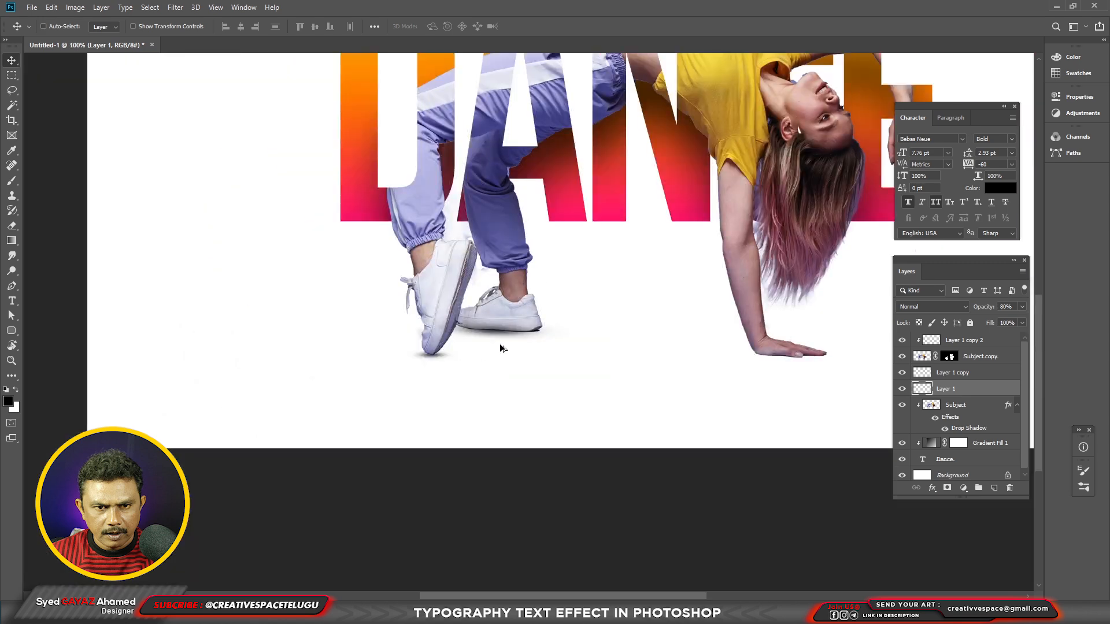
{"action": "left_click_drag", "start_coordinate": [500, 348], "coordinate": [794, 377]}
{"action": "key", "text": "ctrl+space"}
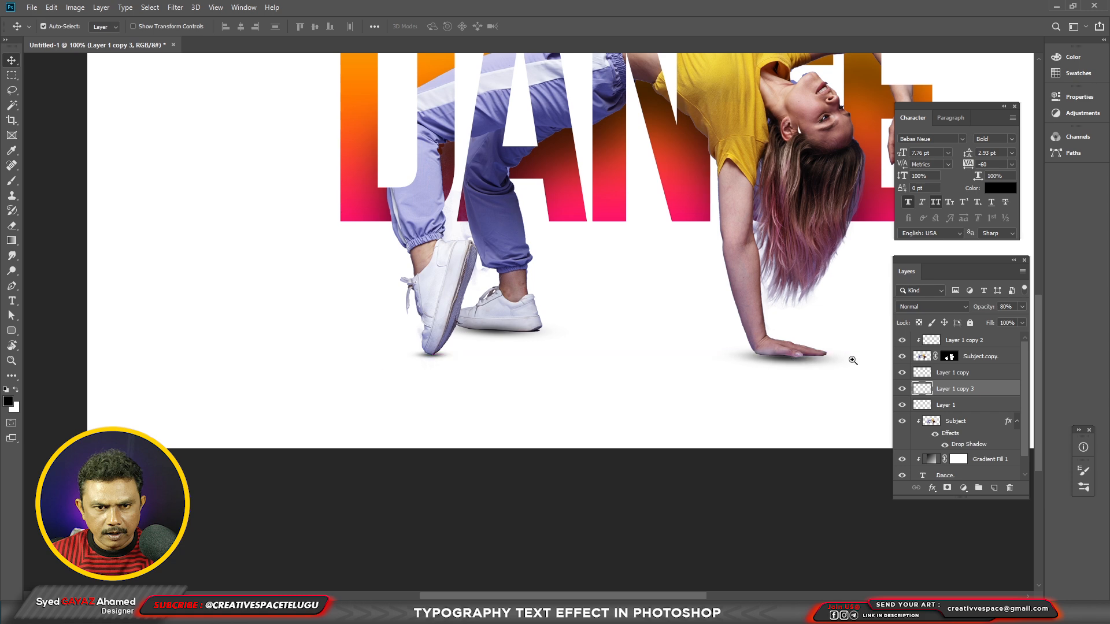
{"action": "left_click", "coordinate": [852, 361], "text": "ctrl"}
{"action": "left_click", "coordinate": [851, 361], "text": "ctrl"}
{"action": "left_click_drag", "start_coordinate": [665, 393], "coordinate": [744, 372]}
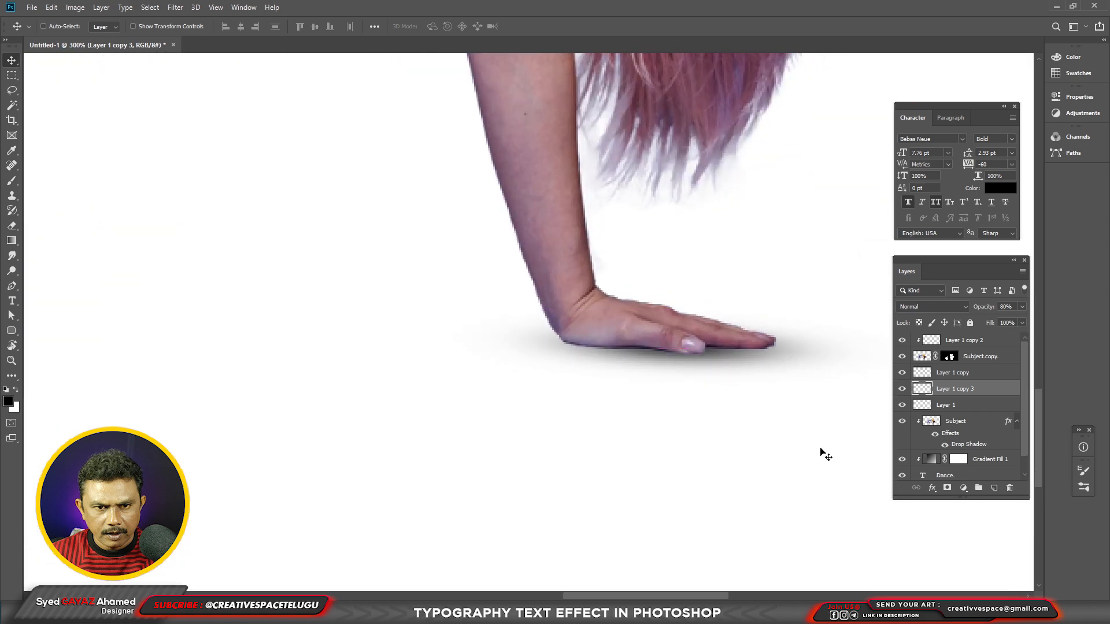
Duplicate the hand shadow, clip the copy to the Subject copy layer, set its opacity to 30% and nudge it into place.
{"action": "key", "text": "ctrl+j"}
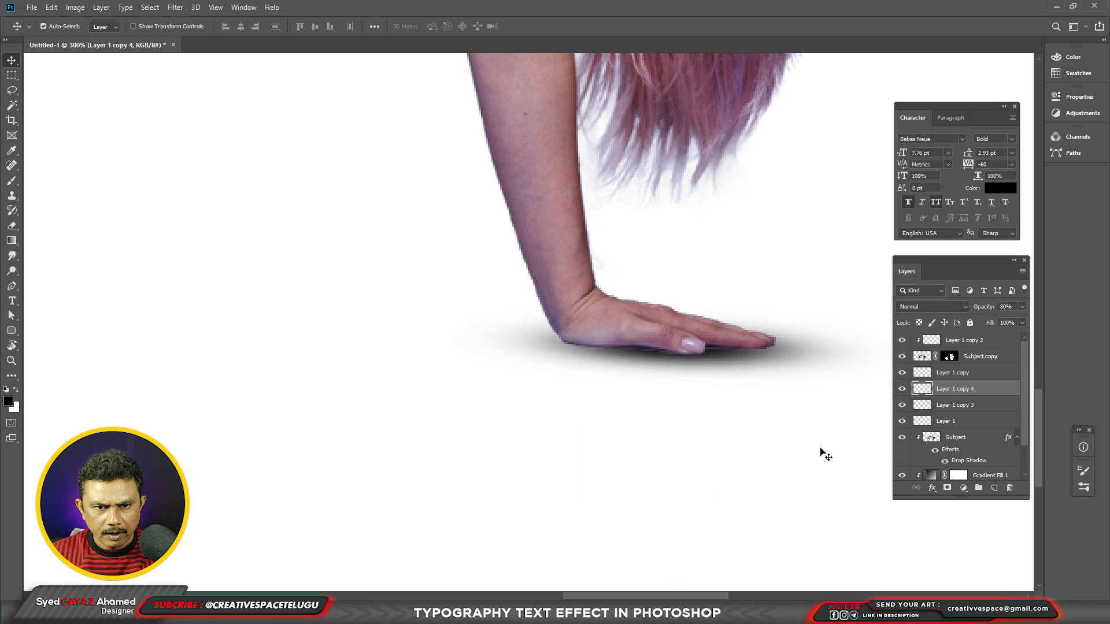
{"action": "key", "text": "ctrl+bracketright"}
{"action": "key", "text": "ctrl+bracketright"}
{"action": "key", "text": "ctrl+alt+g"}
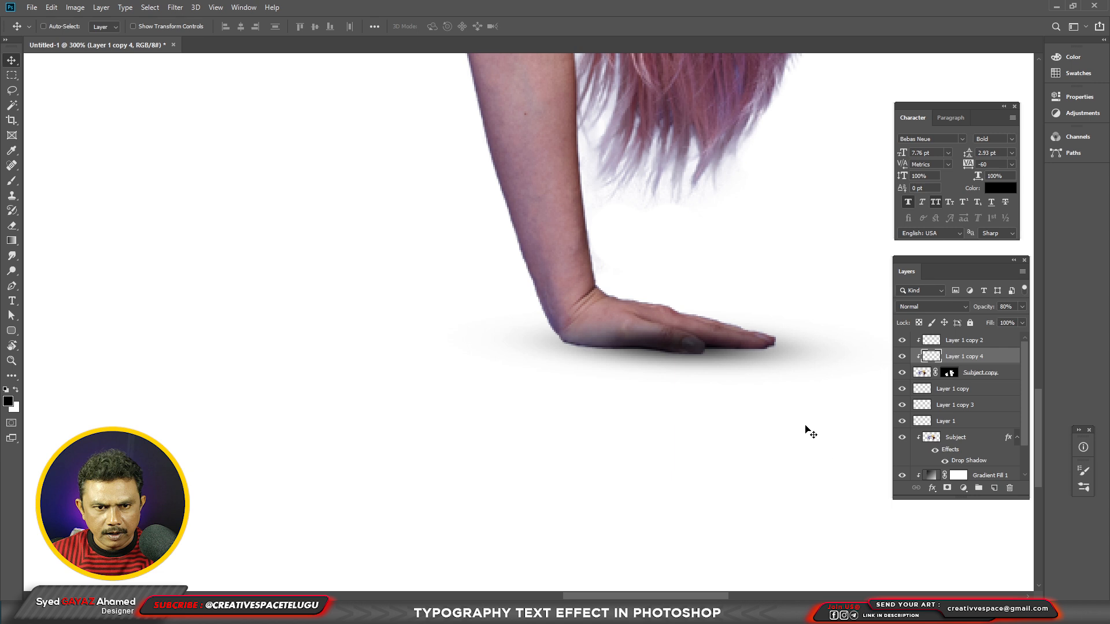
{"action": "key", "text": "5"}
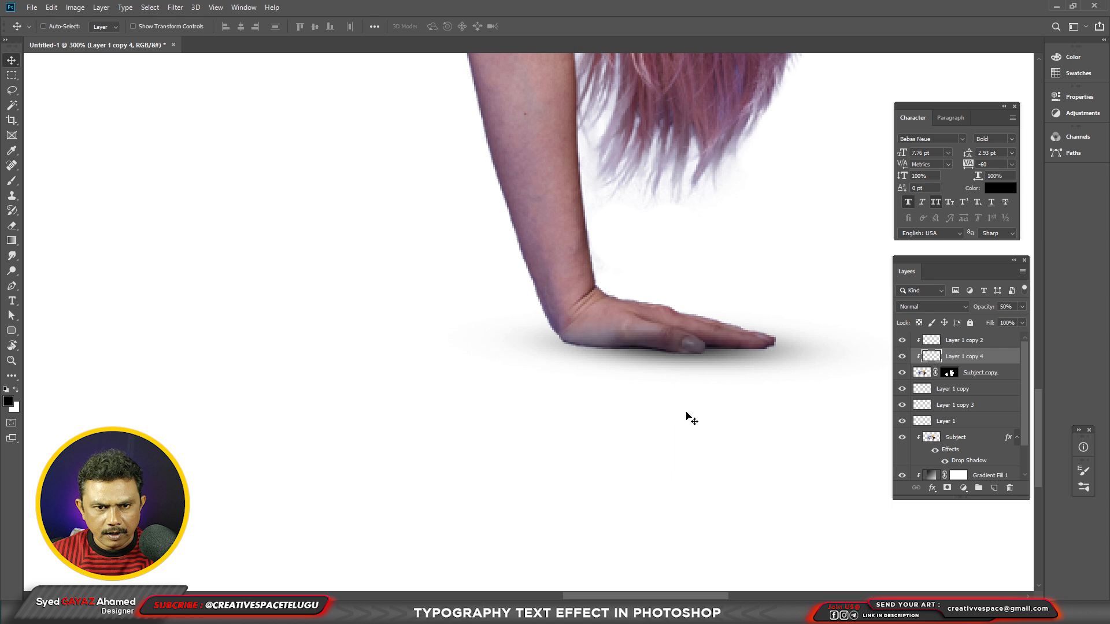
{"action": "key", "text": "3"}
{"action": "left_click_drag", "start_coordinate": [697, 353], "coordinate": [696, 356]}
Create a new layer filled with black across the whole canvas and move it directly above the Background layer.
{"action": "key", "text": "ctrl+minus"}
{"action": "key", "text": "ctrl+minus"}
{"action": "left_click_drag", "start_coordinate": [507, 447], "coordinate": [554, 501]}
{"action": "key", "text": "ctrl"}
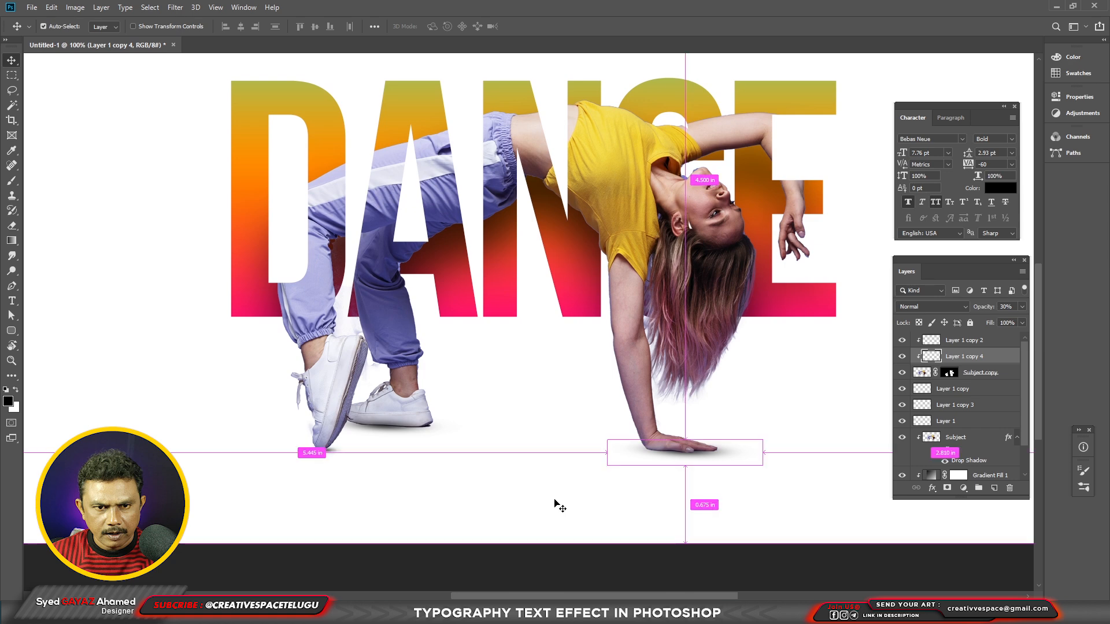
{"action": "key", "text": "ctrl+minus"}
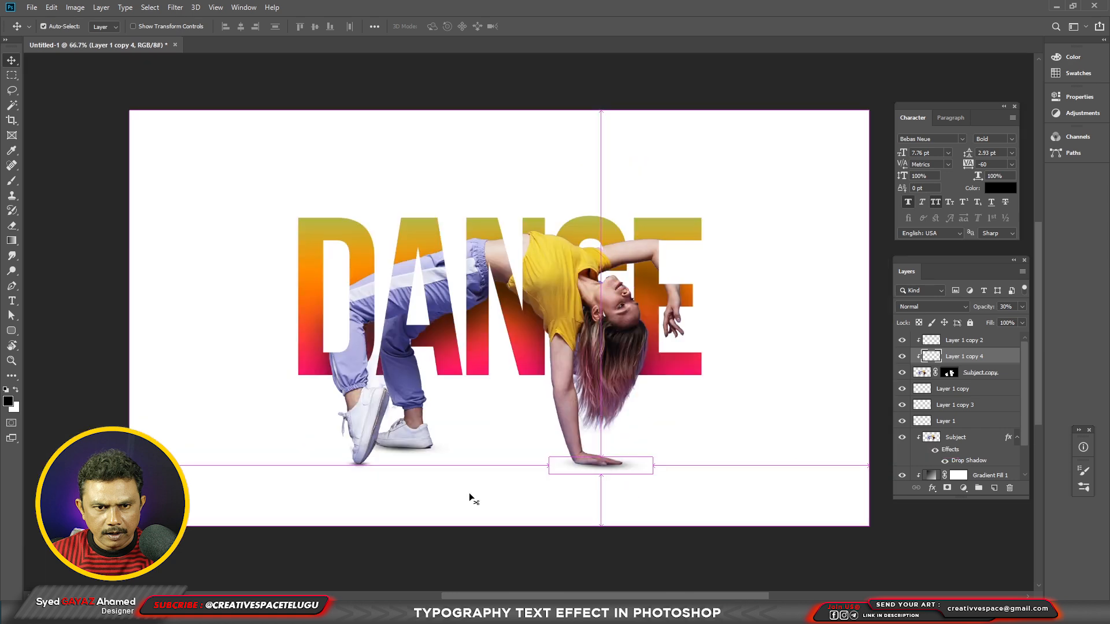
{"action": "key", "text": "ctrl+shift+n"}
{"action": "key", "text": "Return"}
{"action": "key", "text": "alt+BackSpace"}
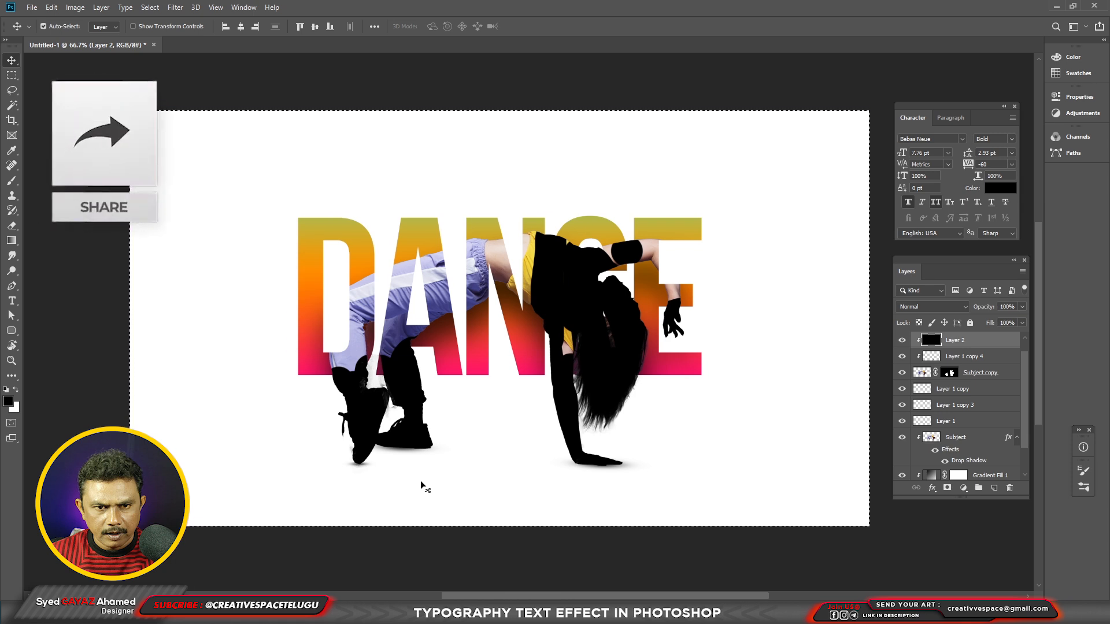
{"action": "key", "text": "ctrl+shift+bracketleft"}
{"action": "key", "text": "ctrl"}
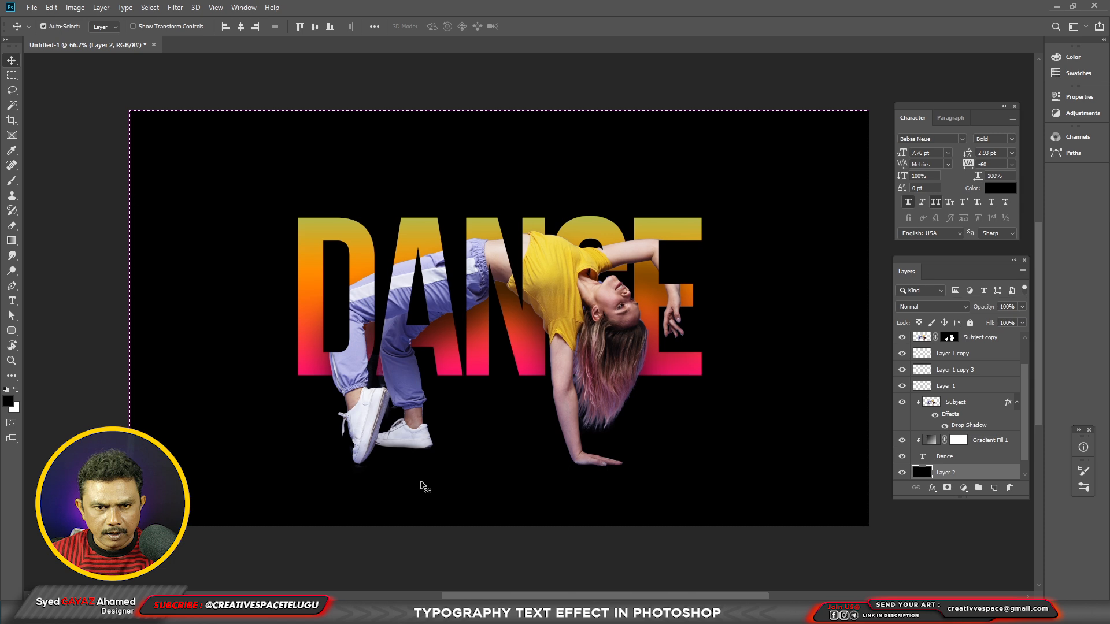
{"action": "key", "text": "ctrl+d"}
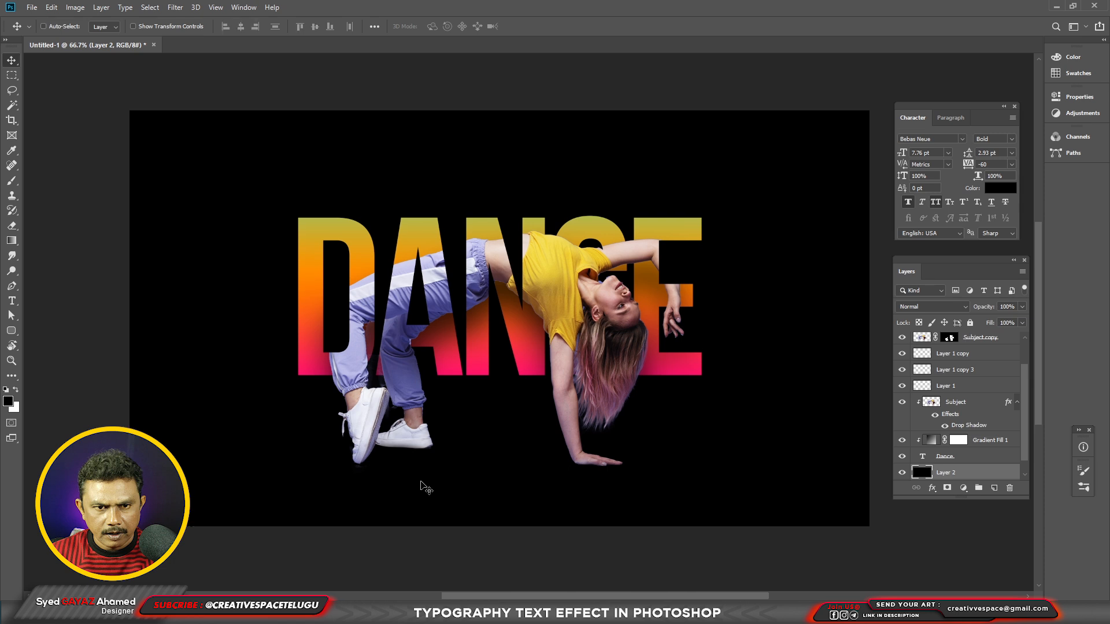
Sample the lavender color (b1b3e3) from the dancer's trousers and fill Layer 2 with it.
{"action": "left_click", "coordinate": [11, 403]}
{"action": "left_click_drag", "start_coordinate": [349, 286], "coordinate": [322, 407]}
{"action": "left_click", "coordinate": [359, 350]}
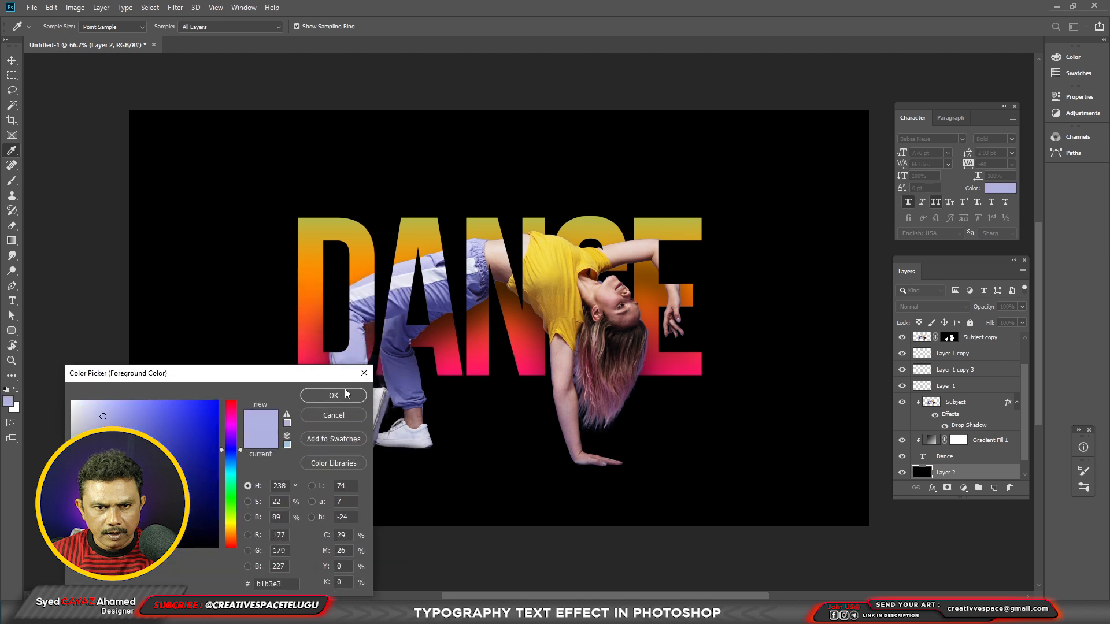
{"action": "left_click", "coordinate": [345, 395]}
{"action": "key", "text": "v"}
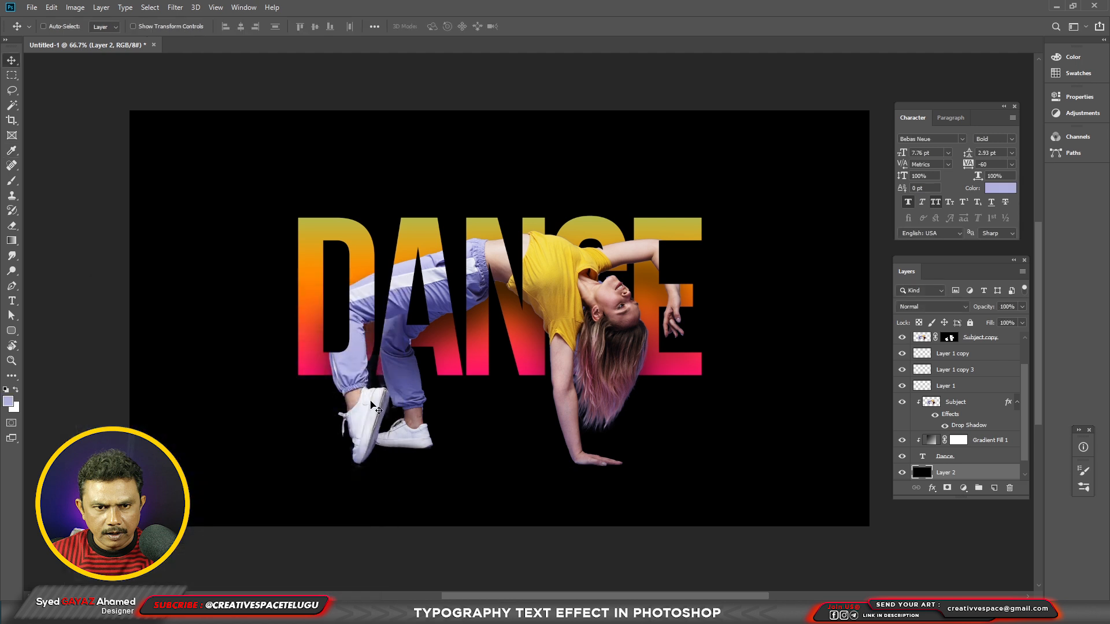
{"action": "key", "text": "alt+BackSpace"}
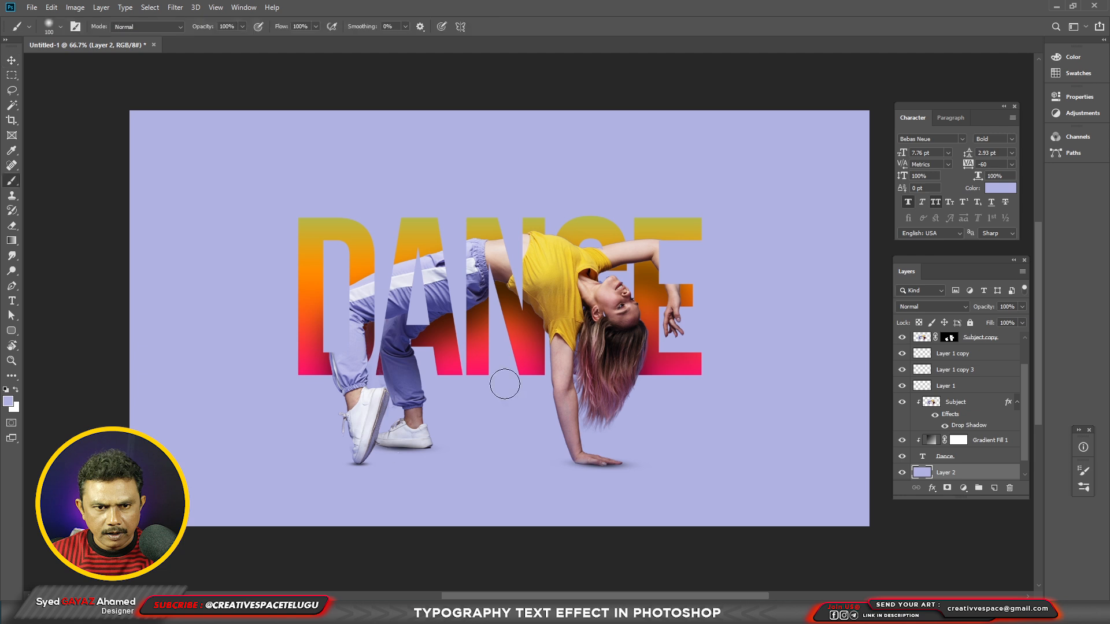
Create a new layer above the lavender fill and paint a soft white glow behind the dancer with a 900 px brush.
{"action": "key", "text": "b"}
{"action": "key", "text": "ctrl+shift+n"}
{"action": "key", "text": "Return"}
{"action": "key", "text": "bracketright"}
{"action": "key", "text": "bracketright"}
{"action": "key", "text": "bracketright"}
{"action": "key", "text": "bracketright"}
{"action": "key", "text": "bracketright"}
{"action": "key", "text": "bracketright"}
{"action": "key", "text": "bracketright"}
{"action": "key", "text": "bracketright"}
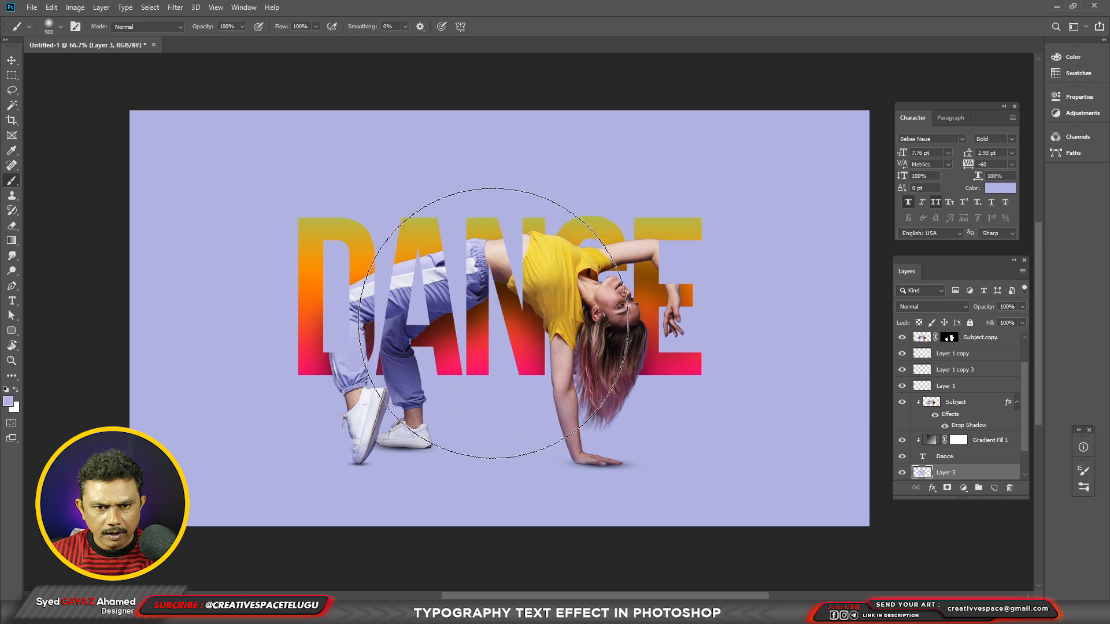
{"action": "left_click", "coordinate": [494, 326]}
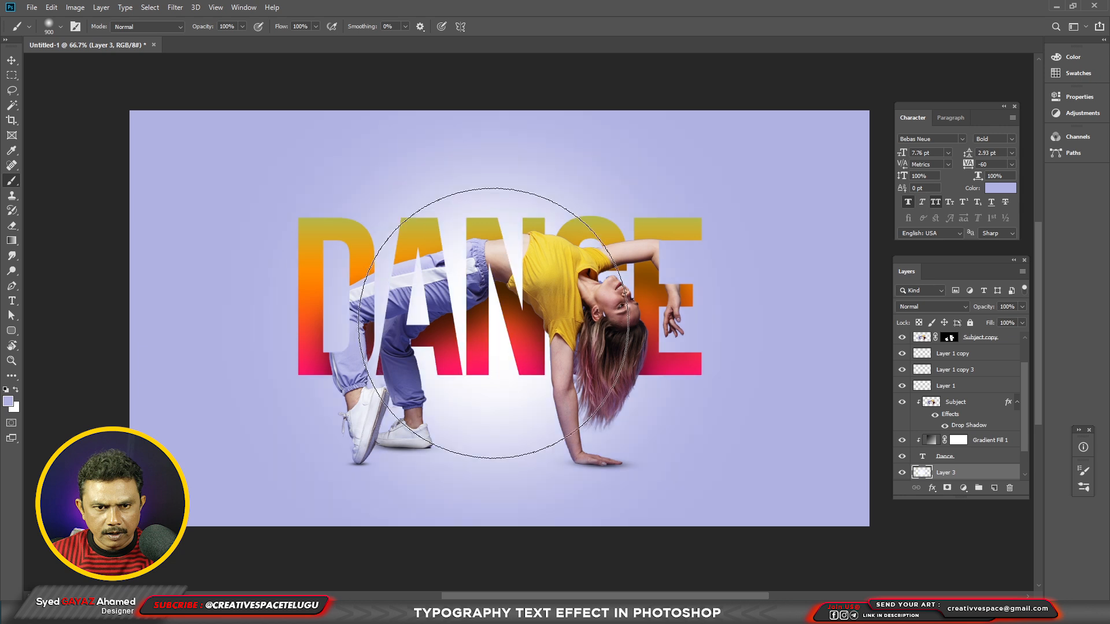
Enlarge the white glow from its center to about 250% width and 147% height so it extends beyond the canvas.
{"action": "left_click", "coordinate": [12, 59]}
{"action": "key", "text": "ctrl+t"}
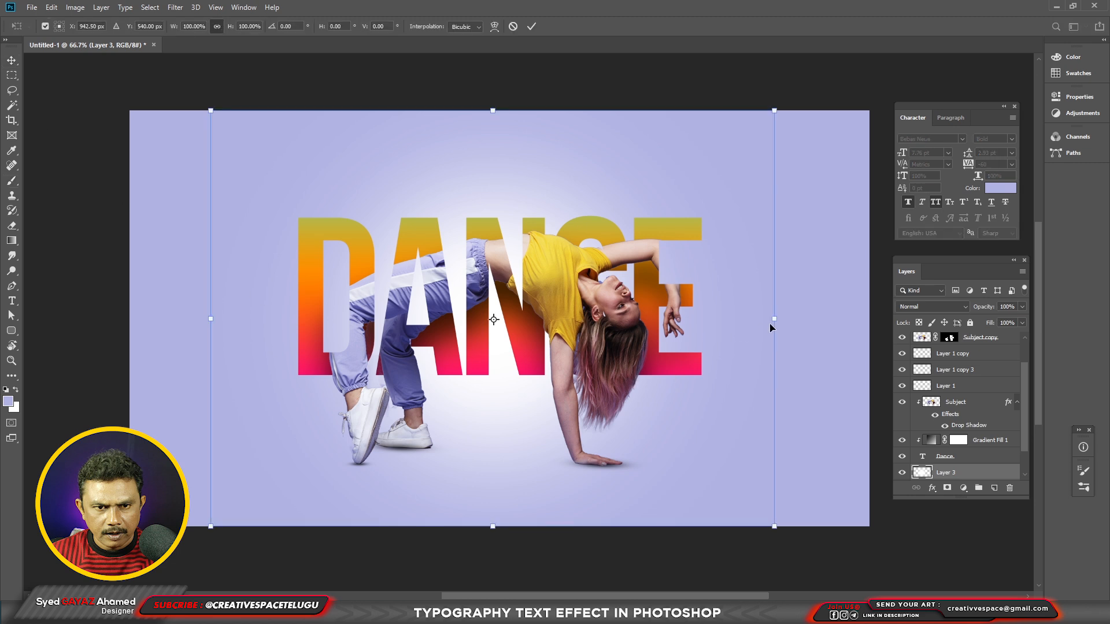
{"action": "left_click_drag", "start_coordinate": [776, 319], "coordinate": [1016, 320]}
{"action": "key", "text": "ctrl+minus"}
{"action": "key", "text": "ctrl+minus"}
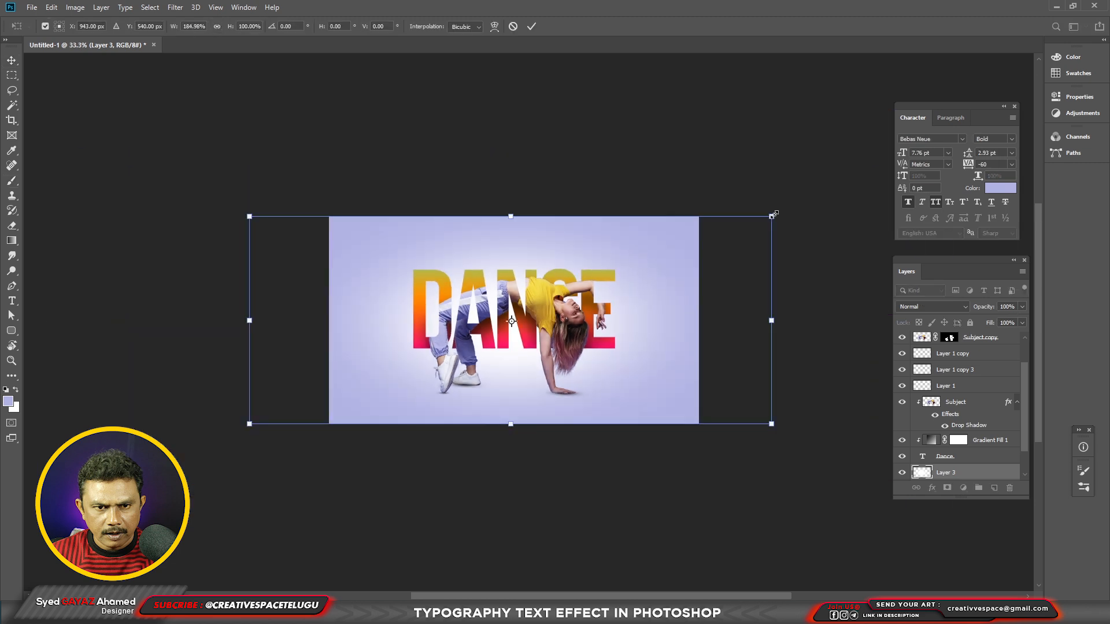
{"action": "left_click_drag", "start_coordinate": [776, 214], "coordinate": [858, 167]}
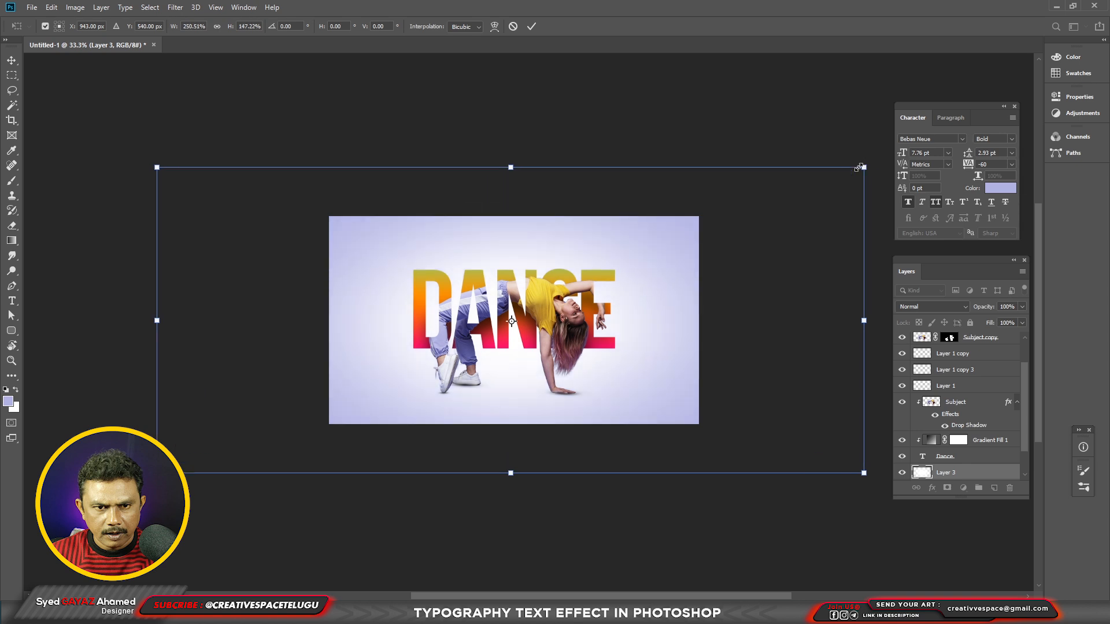
{"action": "key", "text": "Return"}
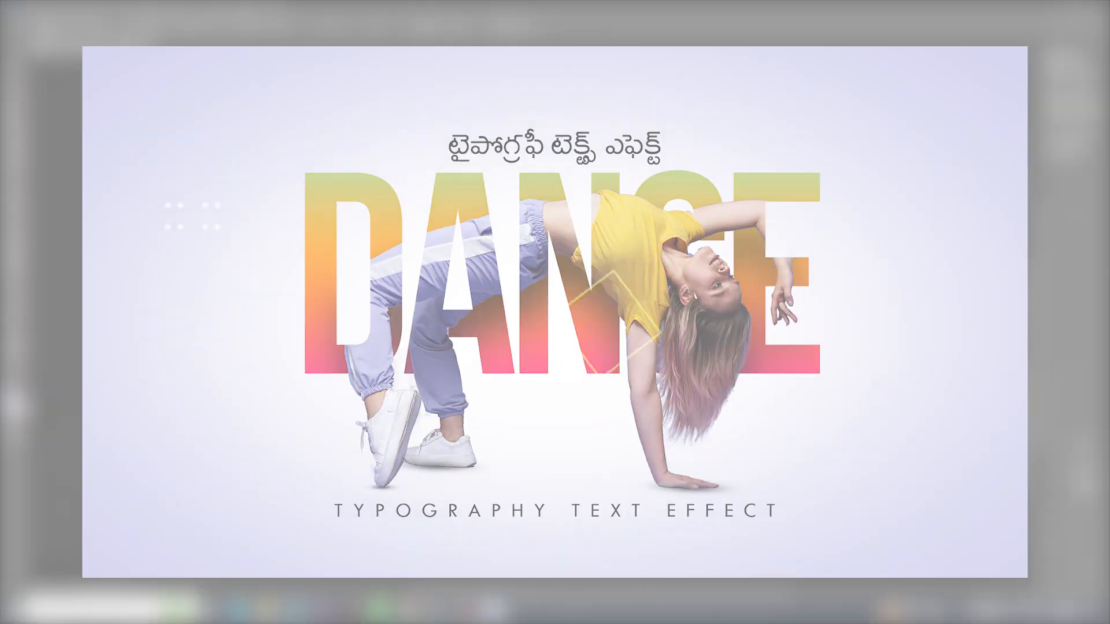